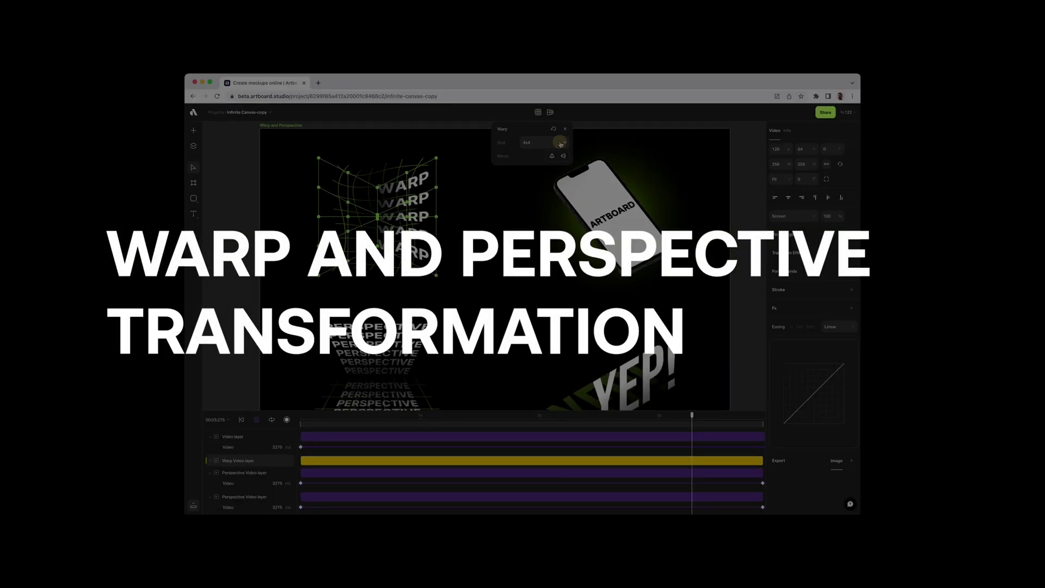
Adjust a warp grid, reshape the letter A, and paste a purple copy of the Artboard poster.
{"action": "left_click", "coordinate": [560, 143]}
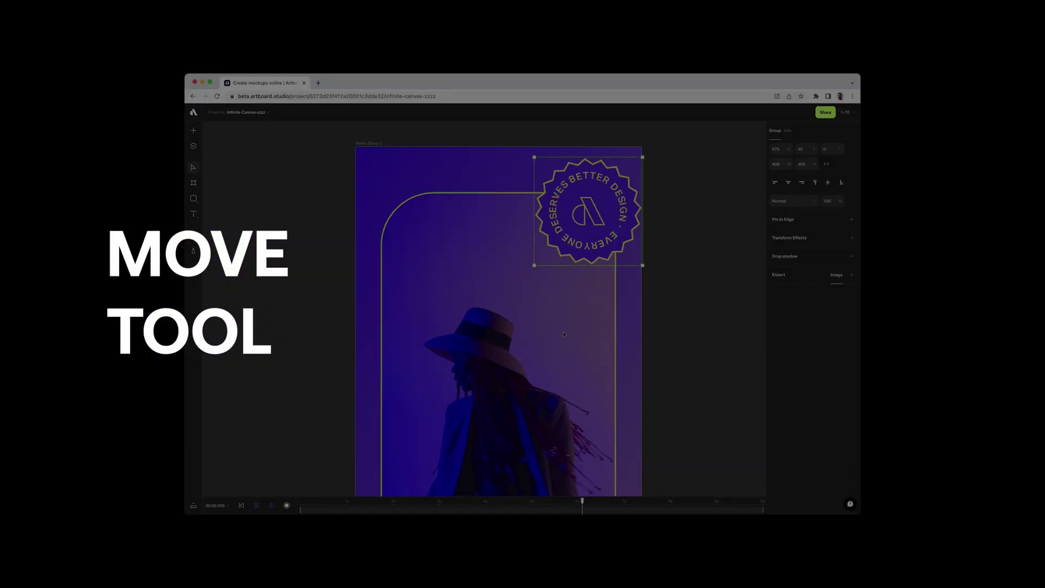
{"action": "left_click", "coordinate": [488, 275]}
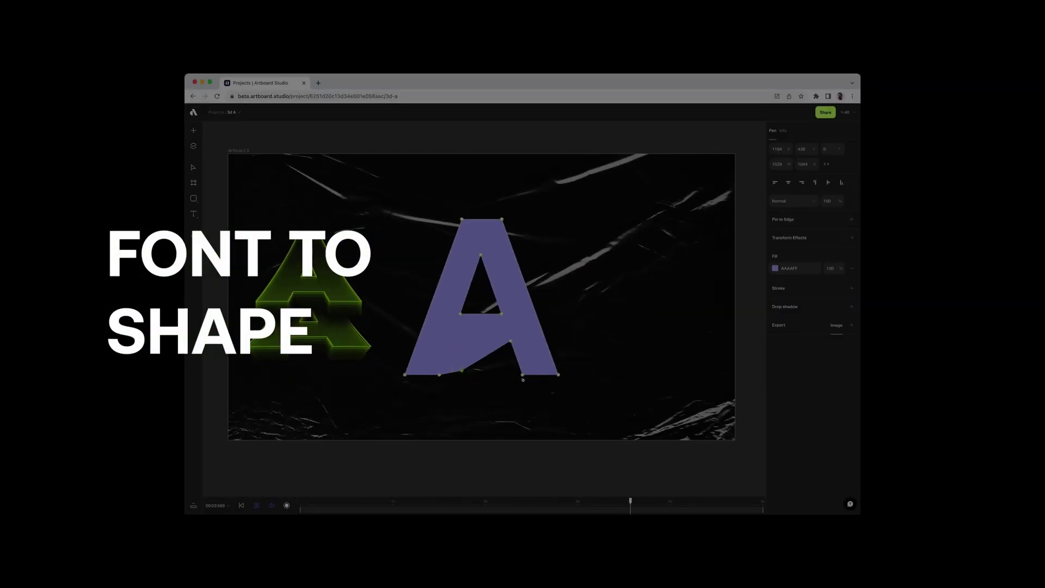
{"action": "left_click_drag", "start_coordinate": [523, 379], "coordinate": [520, 415]}
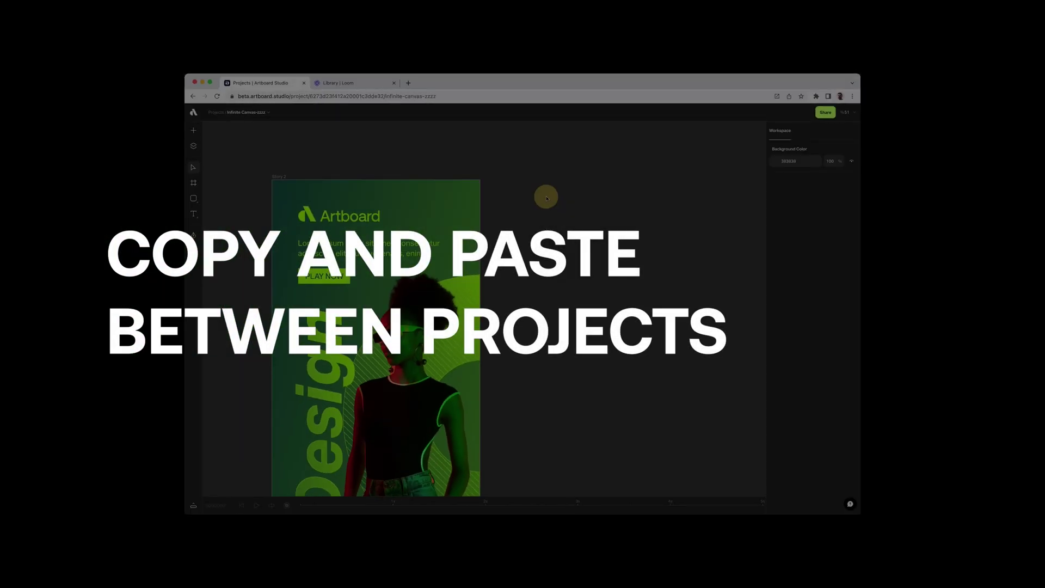
{"action": "key", "text": "super+v"}
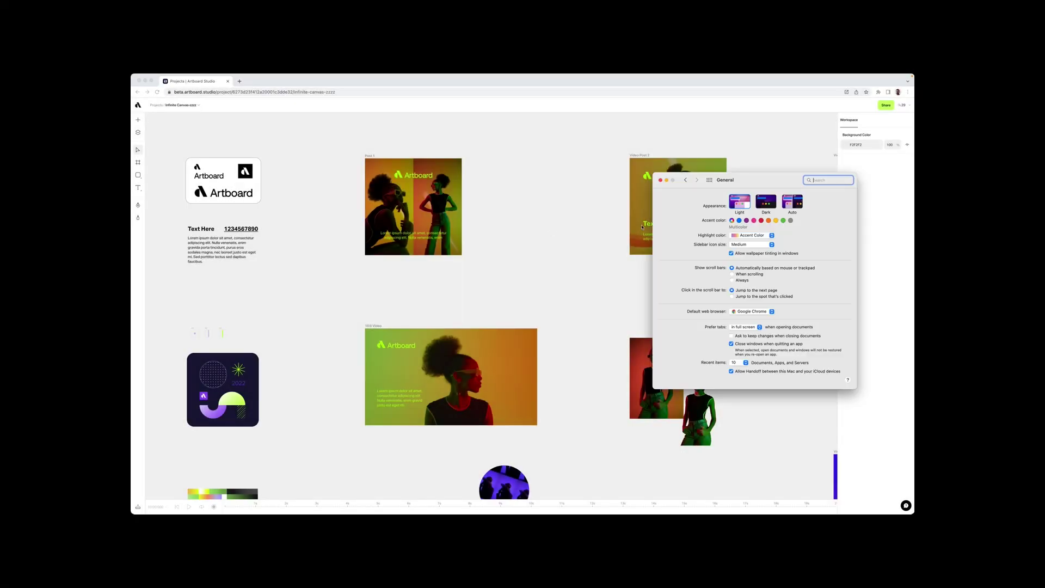
Switch the macOS appearance between Dark and Light, finishing on Light.
{"action": "left_click", "coordinate": [763, 206]}
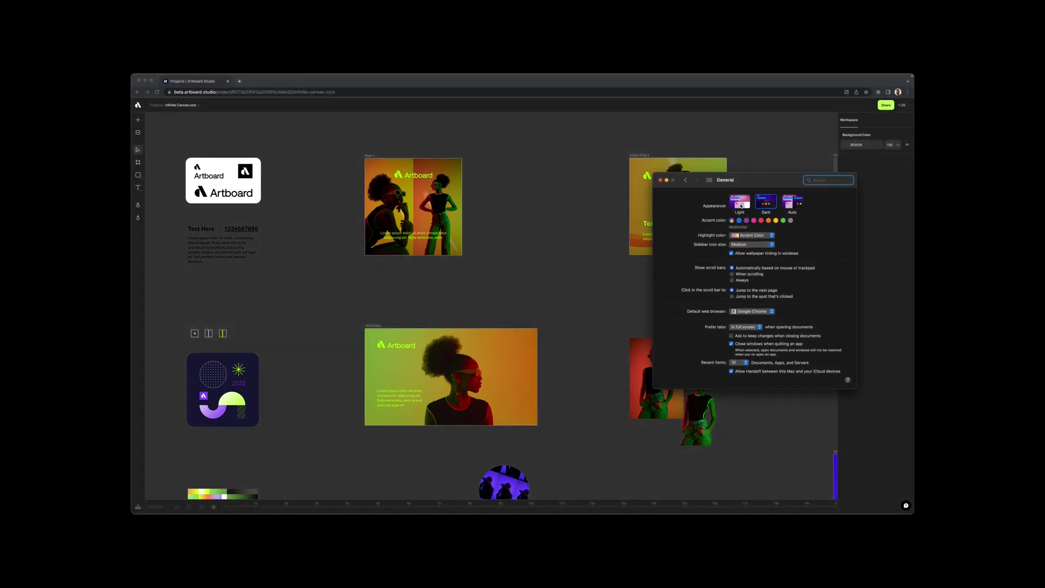
{"action": "left_click", "coordinate": [740, 206]}
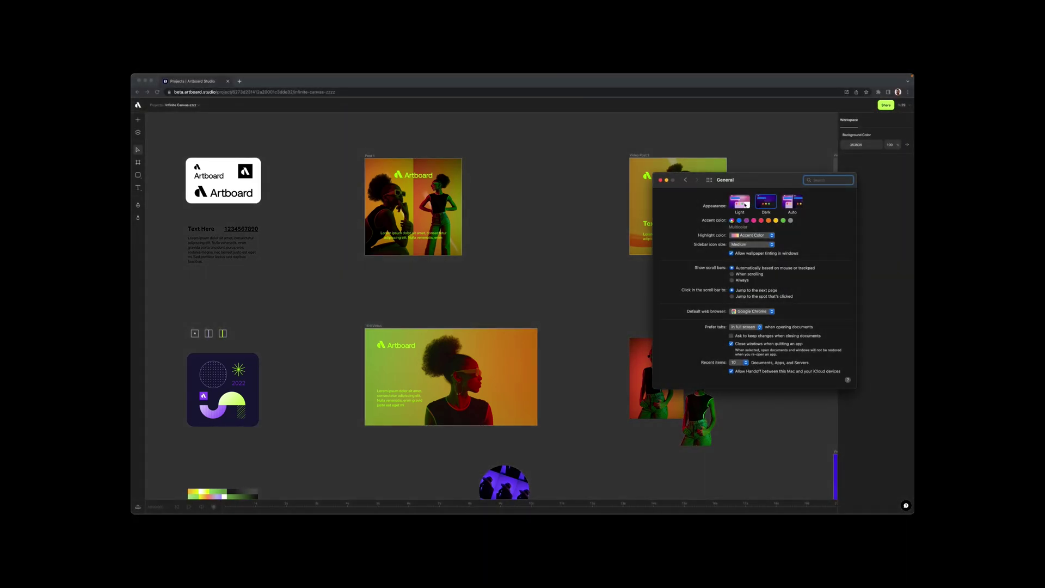
{"action": "left_click", "coordinate": [744, 205]}
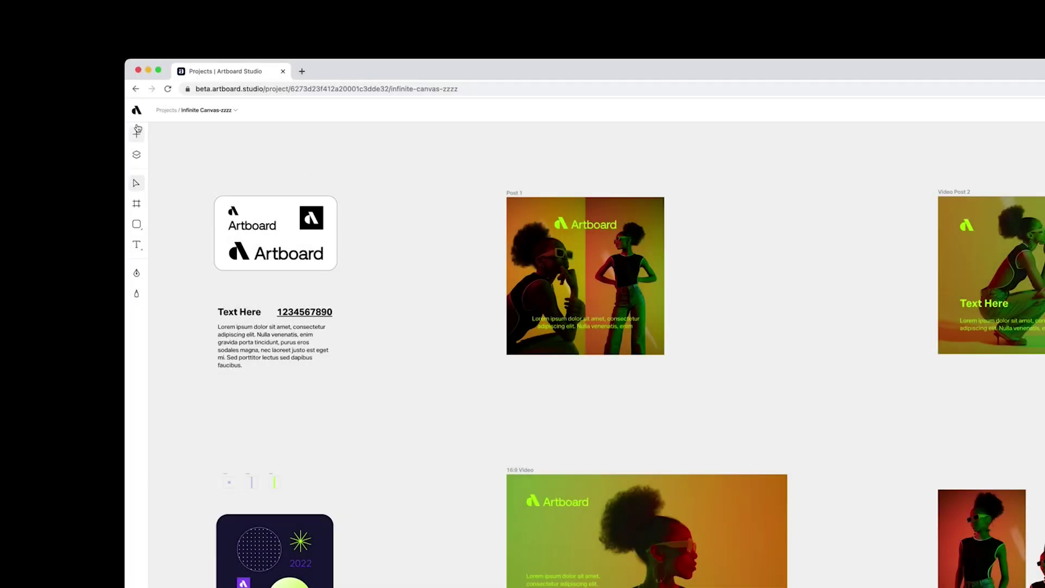
Reveal the View > Theme submenu listing Auto, Dark and Light, with Auto active.
{"action": "left_click", "coordinate": [136, 113]}
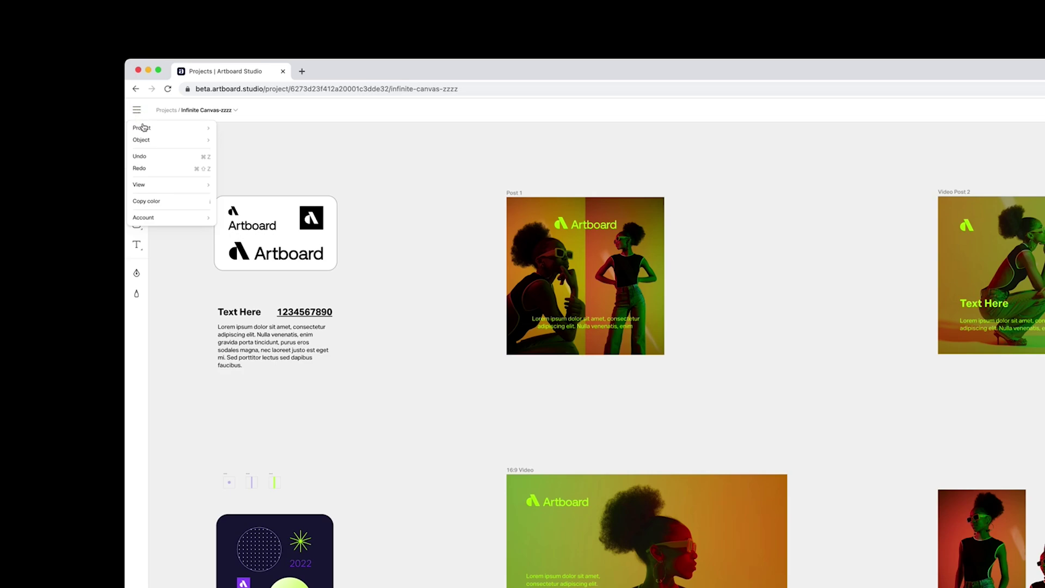
{"action": "mouse_move", "coordinate": [152, 185]}
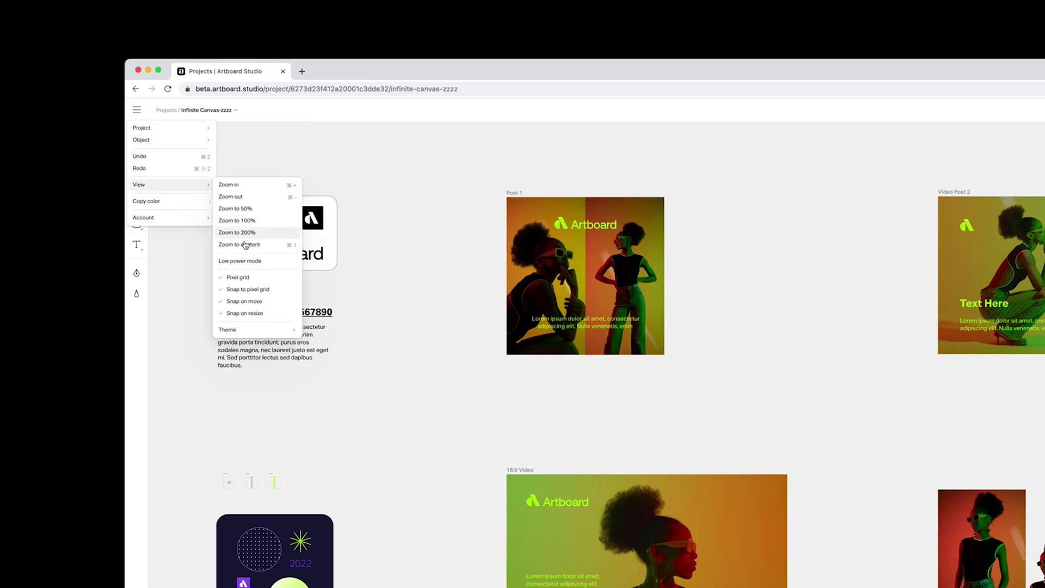
{"action": "mouse_move", "coordinate": [243, 333]}
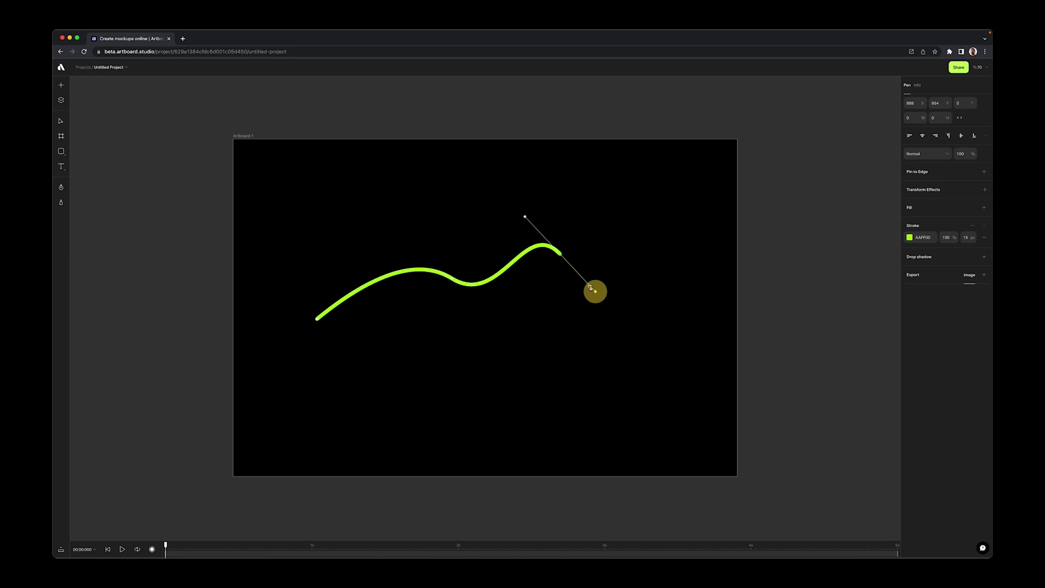
Draw a smooth looping pen curve across the black artboard with three dragged anchor points.
{"action": "left_click_drag", "start_coordinate": [614, 360], "coordinate": [576, 402]}
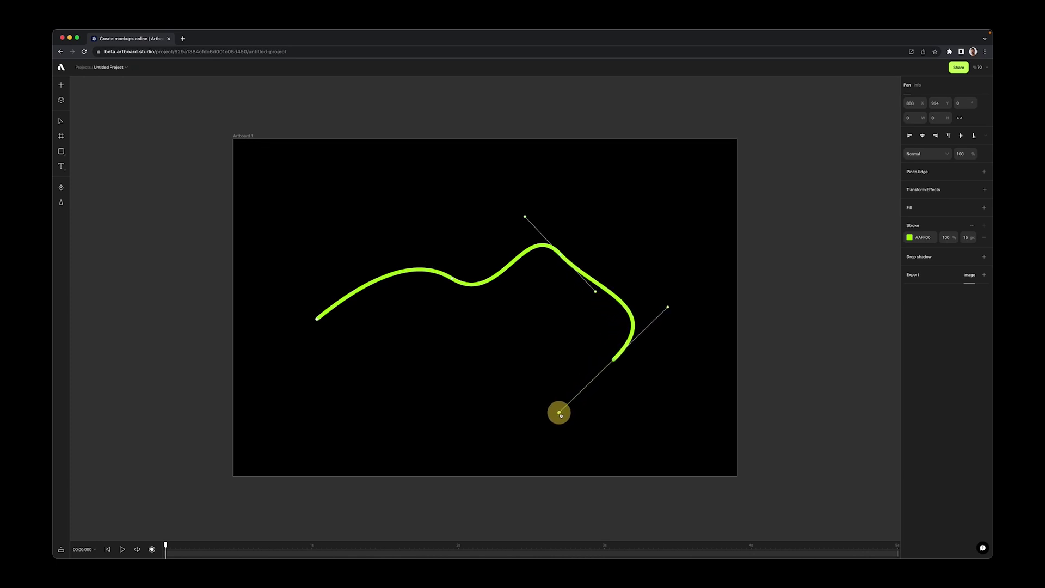
{"action": "left_click_drag", "start_coordinate": [468, 335], "coordinate": [440, 351]}
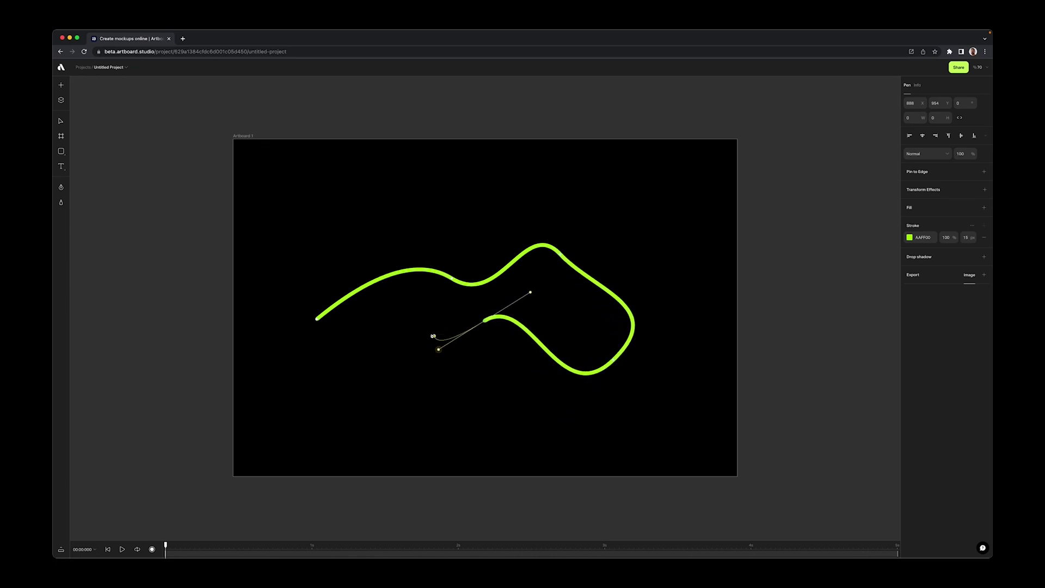
{"action": "left_click_drag", "start_coordinate": [344, 332], "coordinate": [308, 306]}
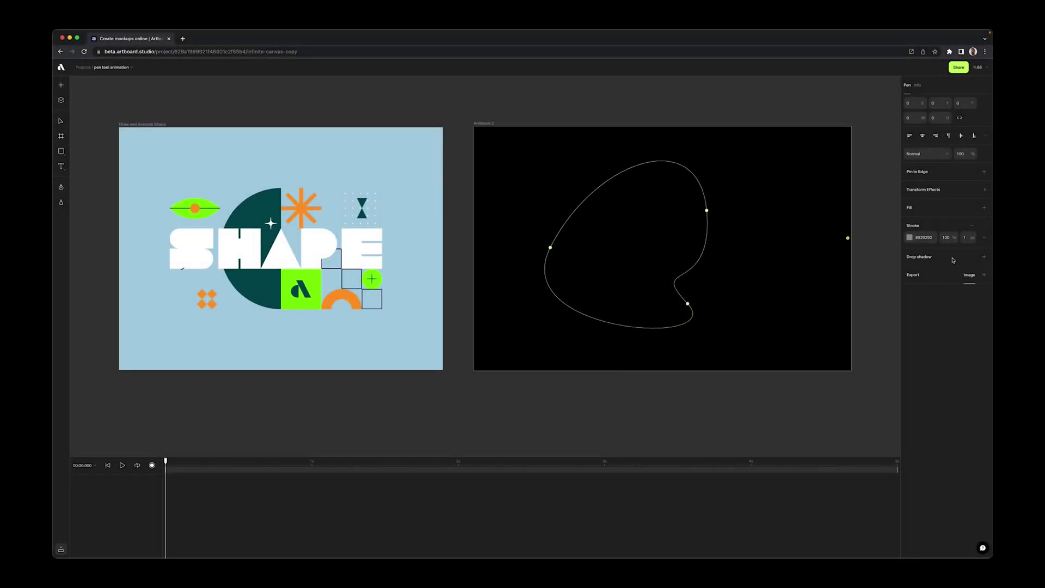
Close the path, give it the red D34A47 fill, and reshape the blob's anchors.
{"action": "key", "text": "Escape"}
{"action": "left_click", "coordinate": [984, 207]}
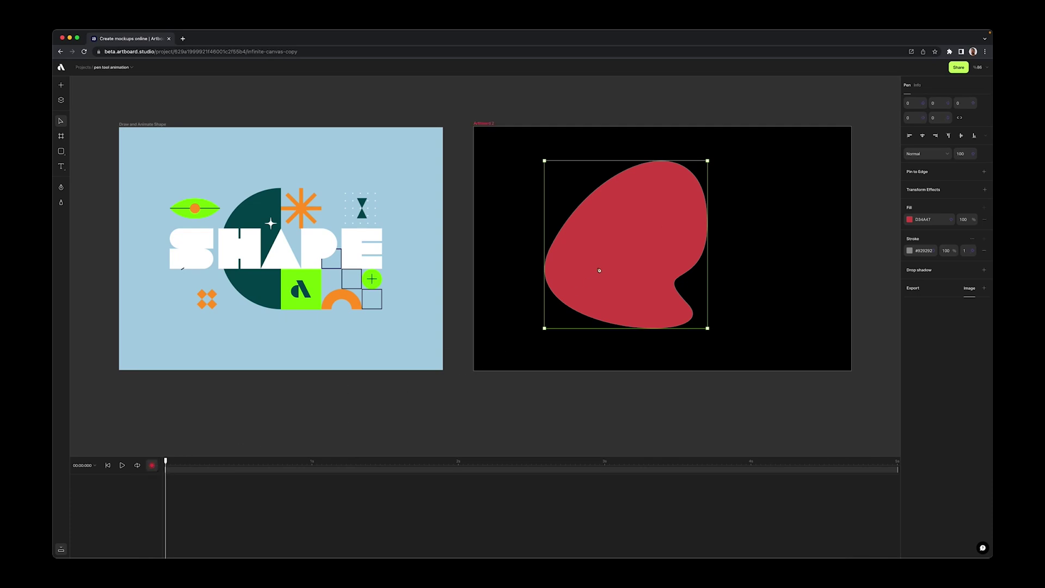
{"action": "left_click_drag", "start_coordinate": [551, 248], "coordinate": [528, 235]}
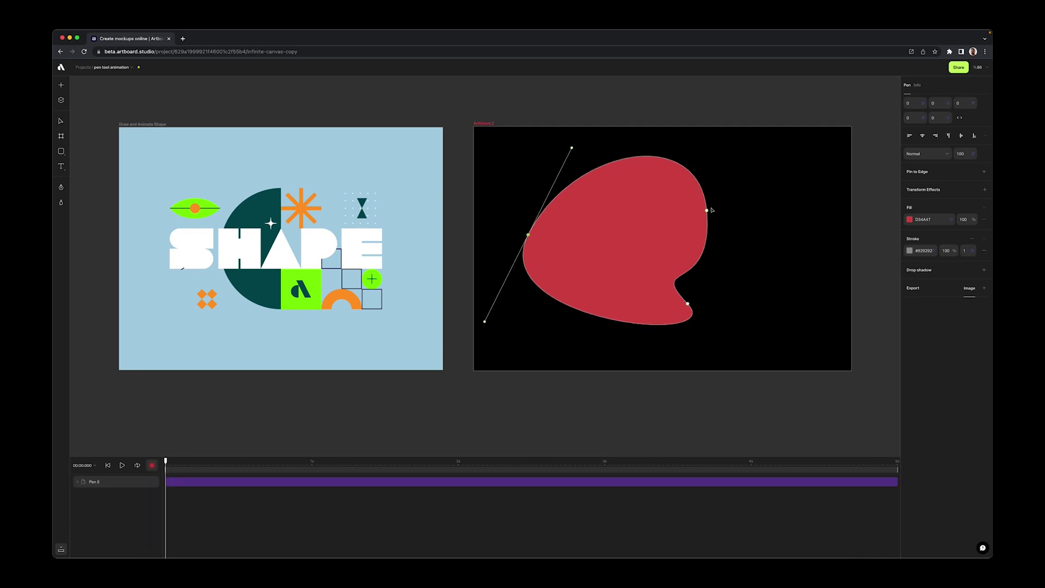
{"action": "left_click_drag", "start_coordinate": [709, 213], "coordinate": [727, 260]}
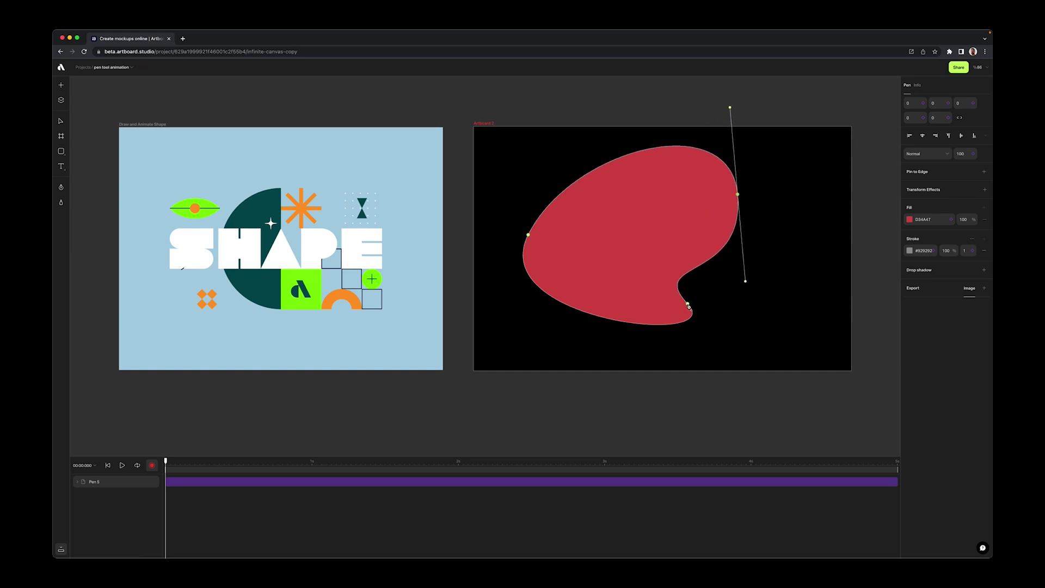
{"action": "left_click_drag", "start_coordinate": [688, 306], "coordinate": [706, 321]}
Key a new blob shape at about 2 seconds by moving anchors, then replay the morph.
{"action": "left_click", "coordinate": [77, 482]}
{"action": "left_click", "coordinate": [456, 420]}
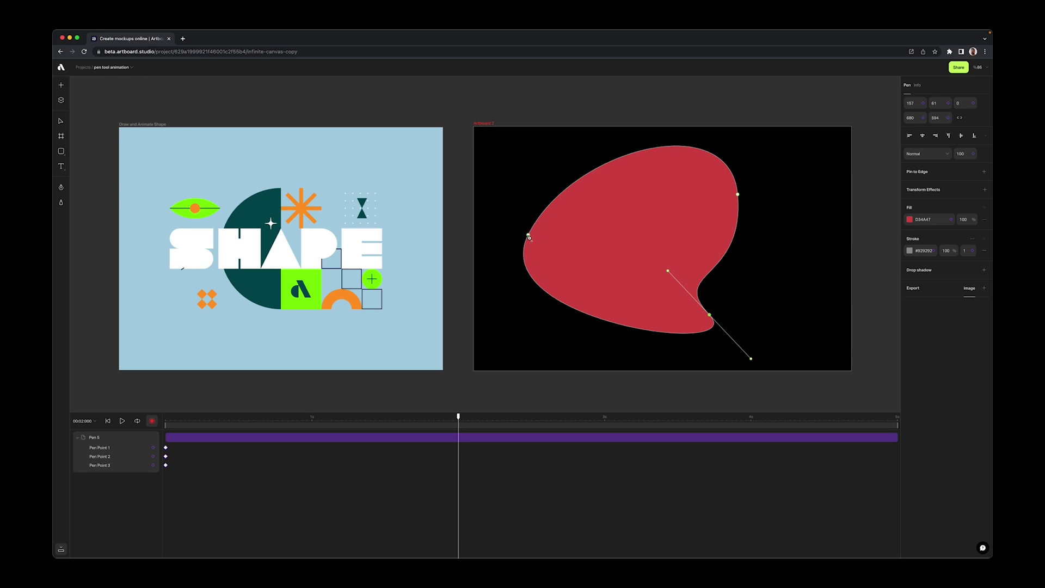
{"action": "left_click_drag", "start_coordinate": [528, 237], "coordinate": [597, 246]}
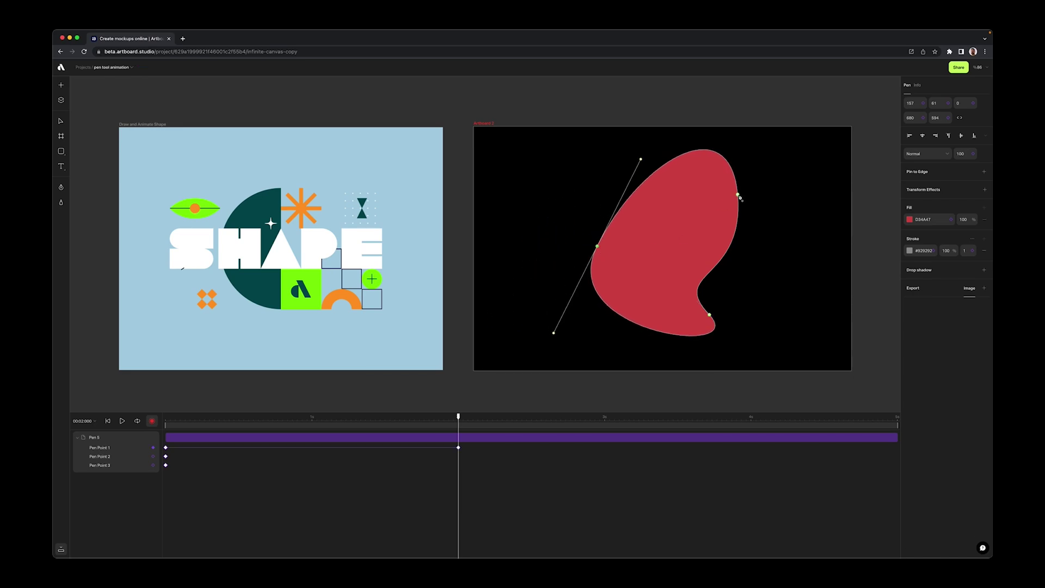
{"action": "left_click_drag", "start_coordinate": [739, 197], "coordinate": [684, 227]}
{"action": "key", "text": "Escape"}
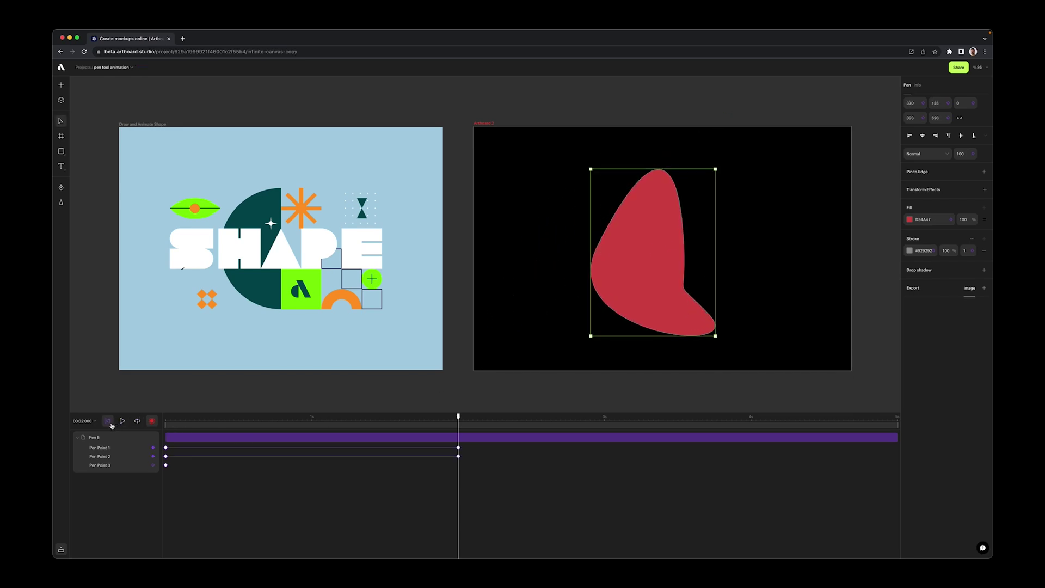
{"action": "left_click", "coordinate": [108, 423]}
{"action": "left_click", "coordinate": [122, 423]}
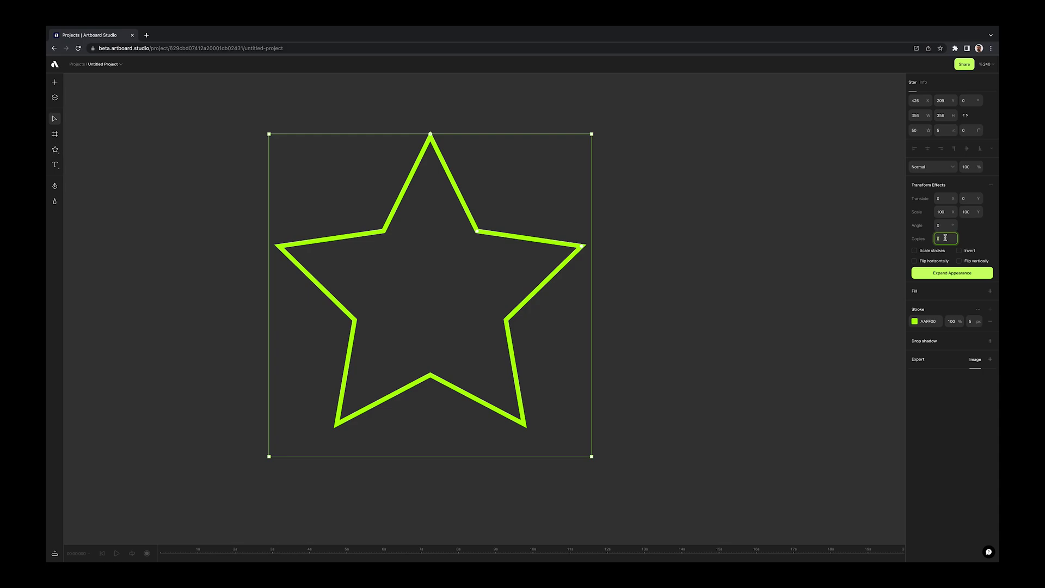
Raise the star copies' offsets to Translate X 130 and Translate Y 240.
{"action": "key", "text": "shift+Up"}
{"action": "key", "text": "shift+Up"}
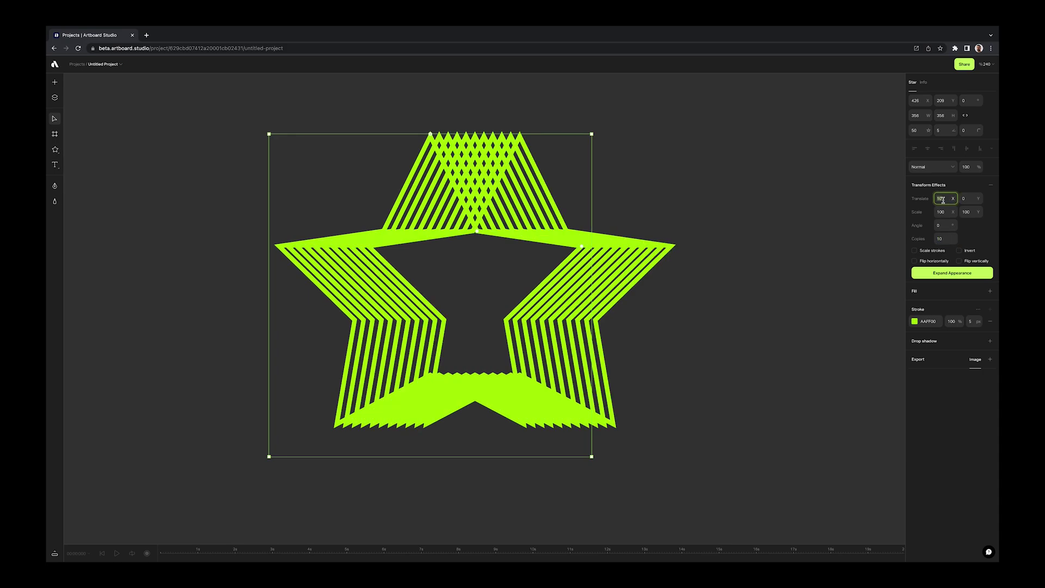
{"action": "left_click", "coordinate": [966, 198]}
{"action": "key", "text": "shift+Up"}
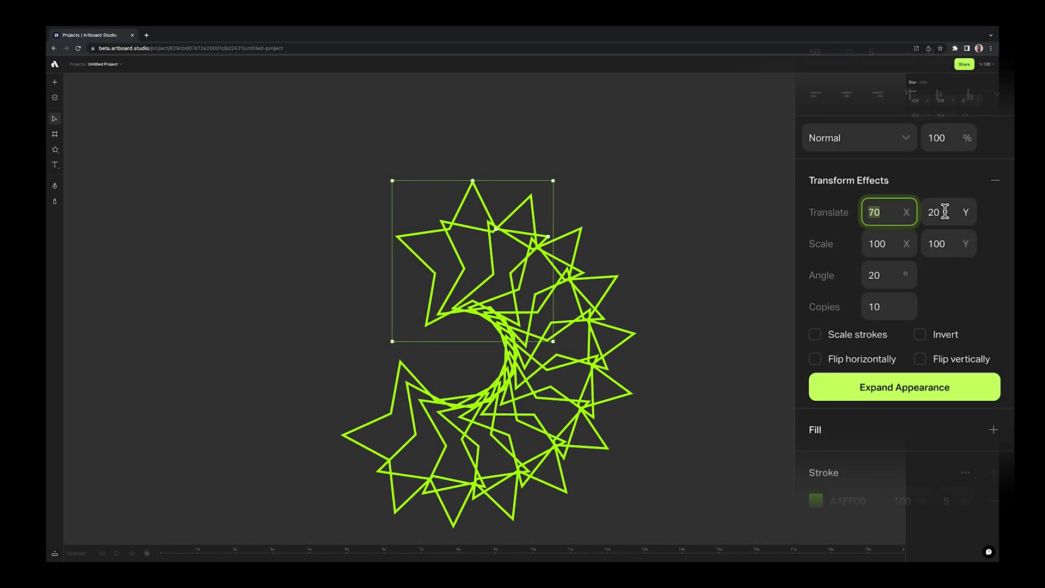
{"action": "left_click", "coordinate": [945, 211]}
{"action": "key", "text": "shift+Up"}
{"action": "key", "text": "shift+Up"}
{"action": "key", "text": "shift+Up"}
{"action": "key", "text": "shift+Up"}
{"action": "key", "text": "shift+Up"}
{"action": "key", "text": "shift+Up"}
{"action": "key", "text": "shift+Up"}
{"action": "key", "text": "shift+Up"}
{"action": "key", "text": "shift+Up"}
{"action": "key", "text": "shift+Up"}
{"action": "key", "text": "shift+Up"}
{"action": "key", "text": "shift+Up"}
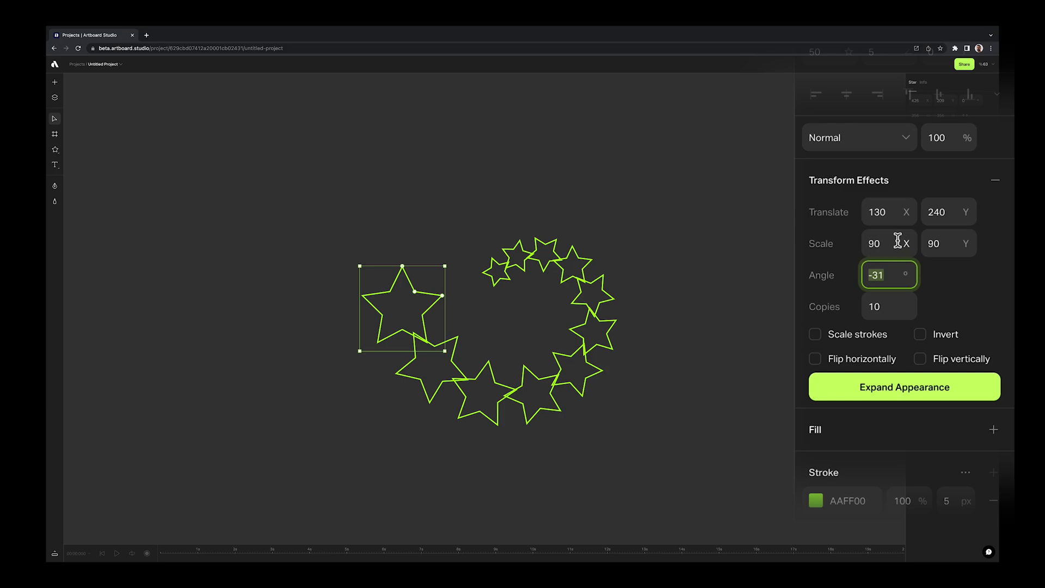
Change the star copies' scale from 90 to 50 to 200, then play the keyframe animation.
{"action": "type", "text": "50"}
{"action": "key", "text": "Tab"}
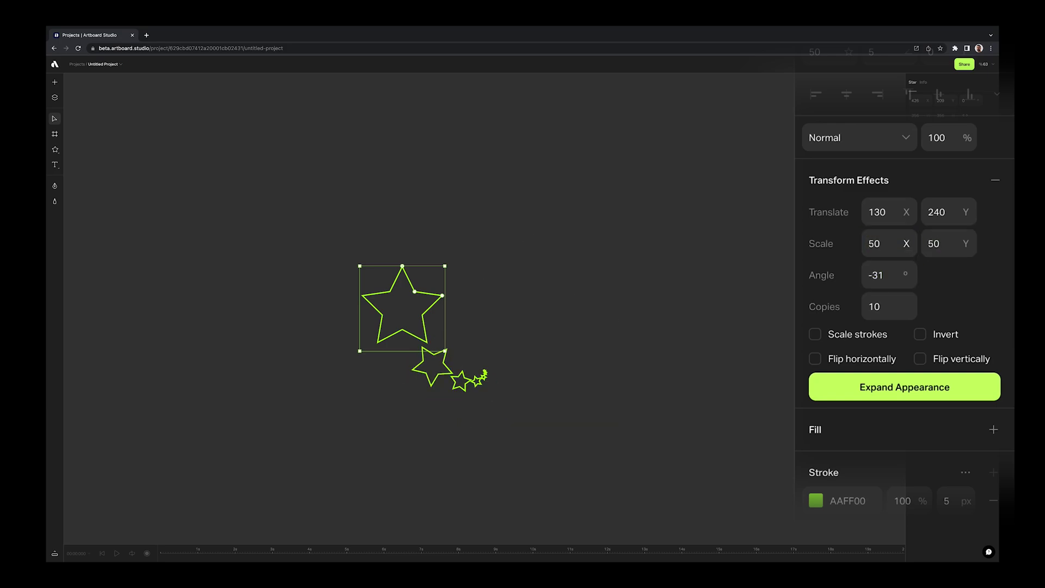
{"action": "type", "text": "200"}
{"action": "key", "text": "Tab"}
{"action": "type", "text": "200"}
{"action": "key", "text": "Return"}
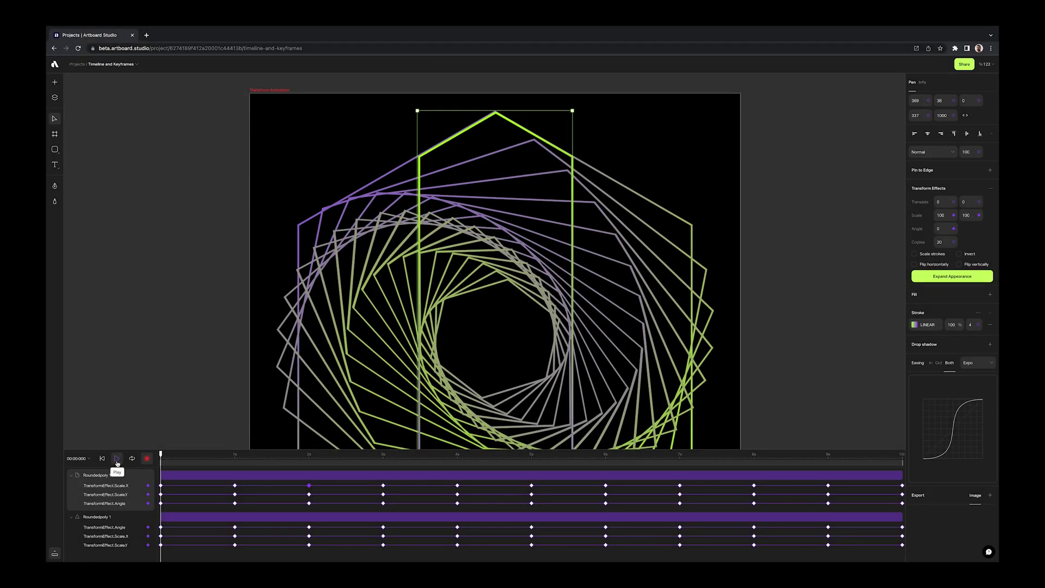
{"action": "key", "text": "space"}
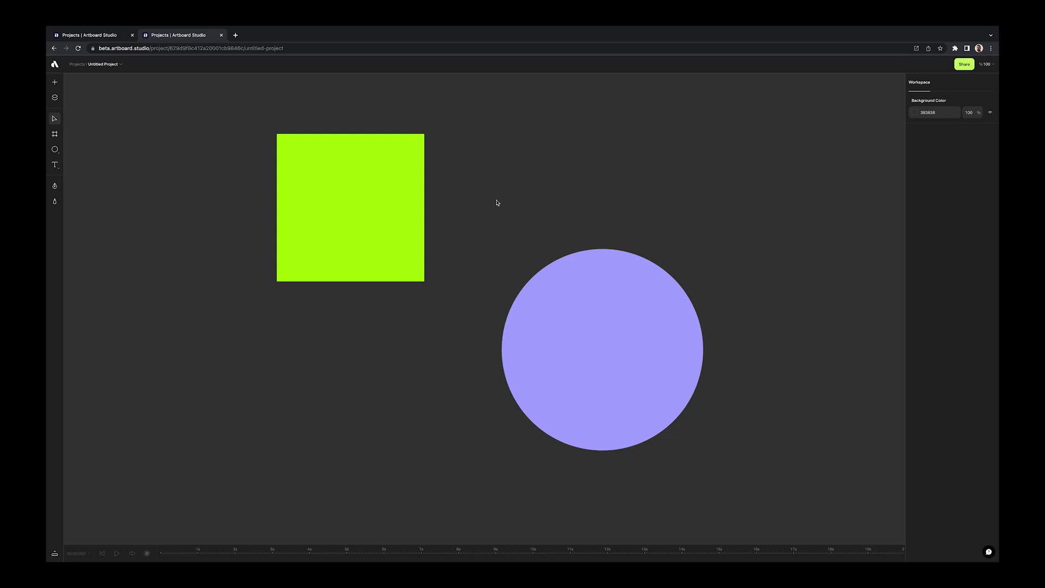
Select the square and circle, blend them, and raise the blend steps to 55.
{"action": "scroll", "coordinate": [496, 202], "scroll_direction": "up", "scroll_amount": 3}
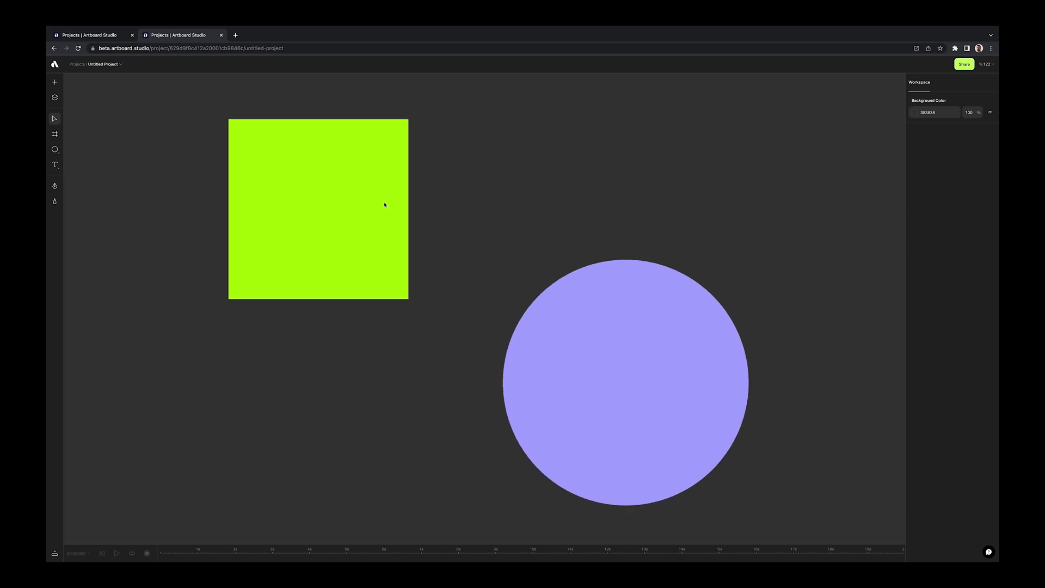
{"action": "left_click_drag", "start_coordinate": [192, 182], "coordinate": [566, 400]}
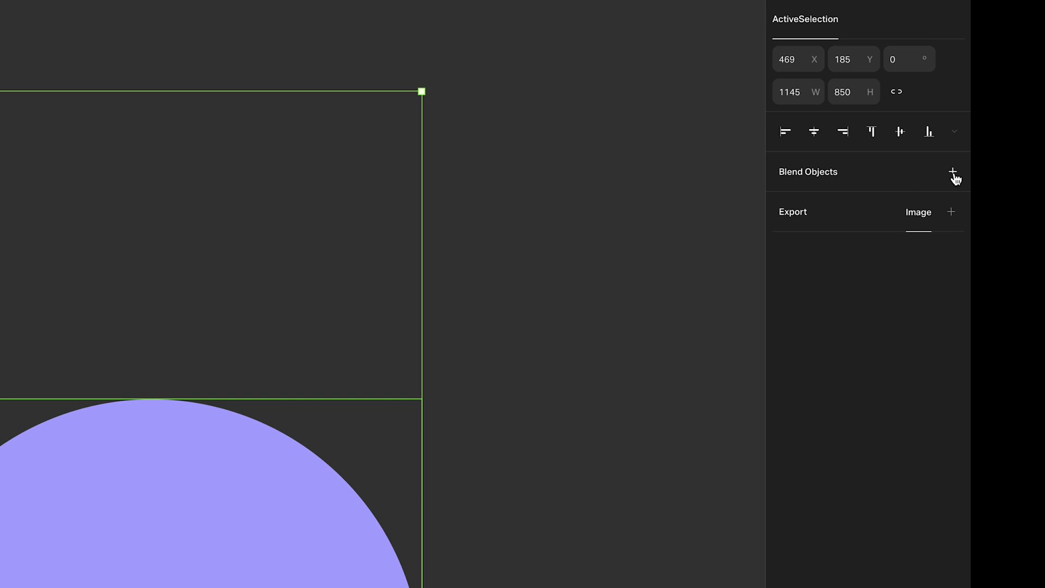
{"action": "left_click", "coordinate": [953, 172]}
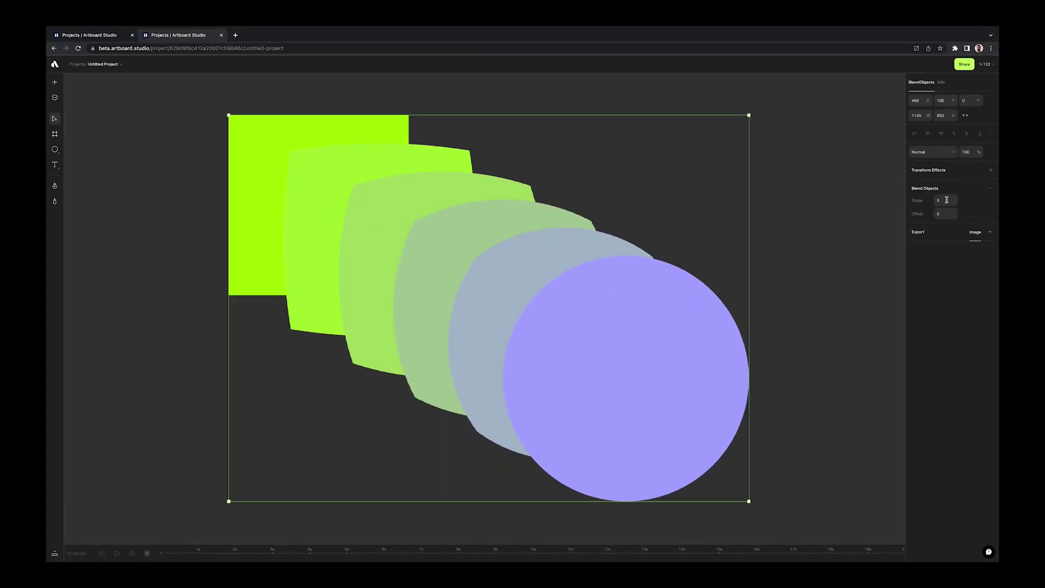
{"action": "left_click", "coordinate": [946, 199]}
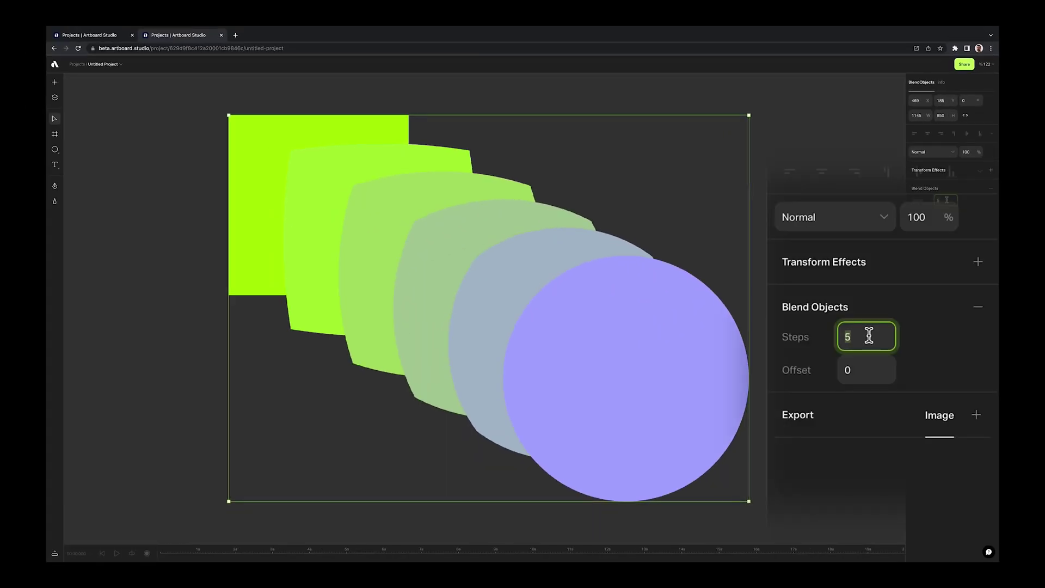
{"action": "key", "text": "shift+Up"}
{"action": "key", "text": "shift+Up"}
{"action": "key", "text": "shift+Up"}
{"action": "key", "text": "shift+Up"}
{"action": "key", "text": "shift+Up"}
{"action": "key", "text": "shift+Up"}
{"action": "key", "text": "shift+Up"}
{"action": "key", "text": "shift+Up"}
{"action": "key", "text": "shift+Up"}
{"action": "key", "text": "shift+Up"}
{"action": "key", "text": "shift+Up"}
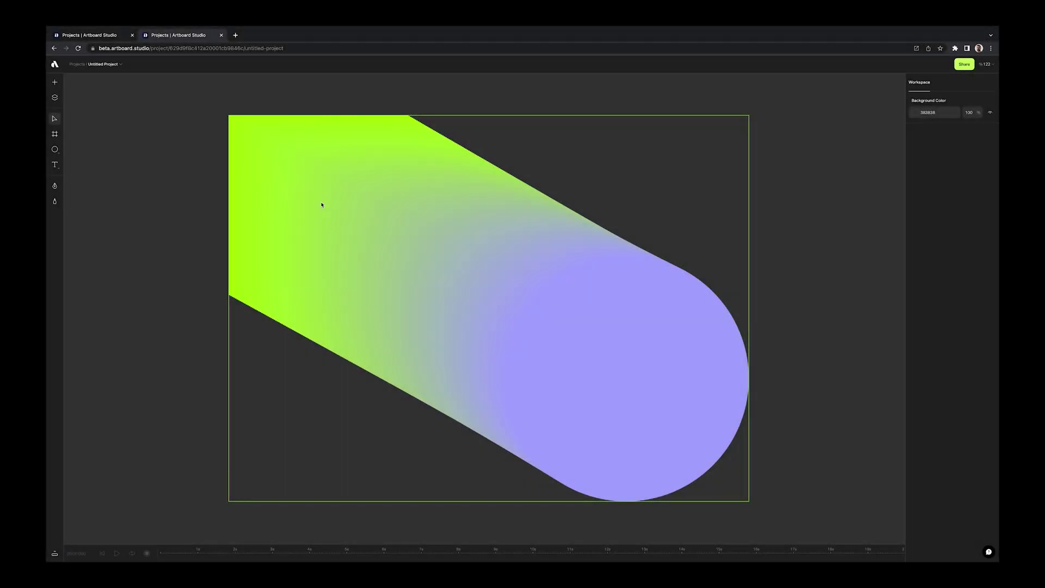
Set the blend's green square fill to black 000000 in the colour picker.
{"action": "left_click", "coordinate": [322, 204]}
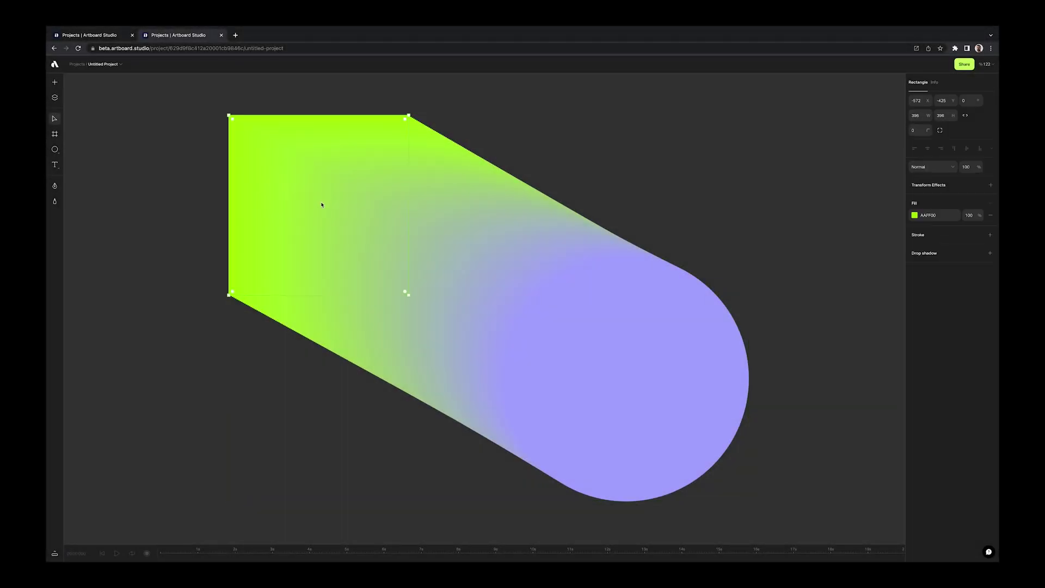
{"action": "left_click", "coordinate": [914, 215]}
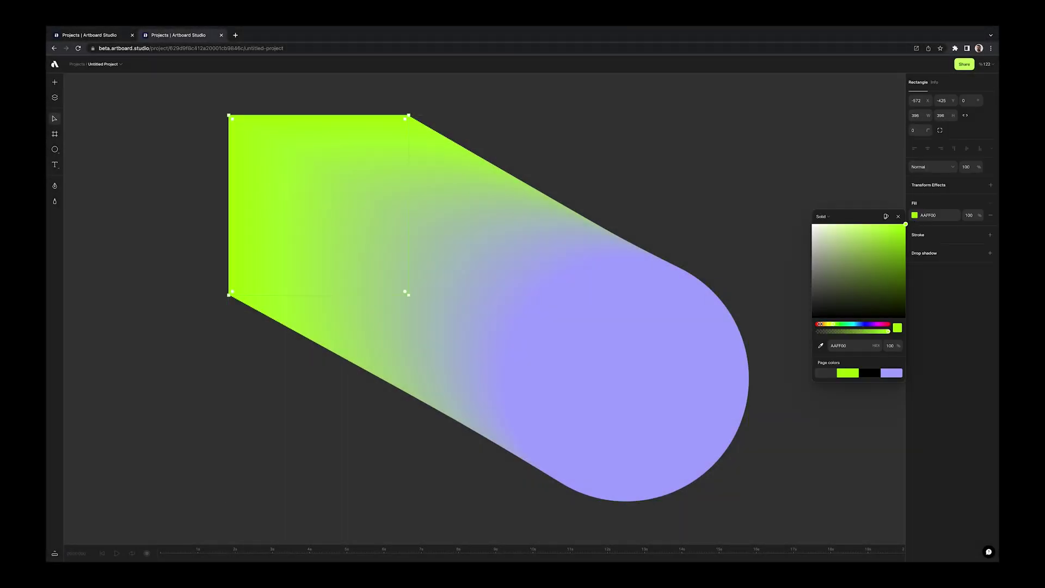
{"action": "left_click", "coordinate": [820, 324]}
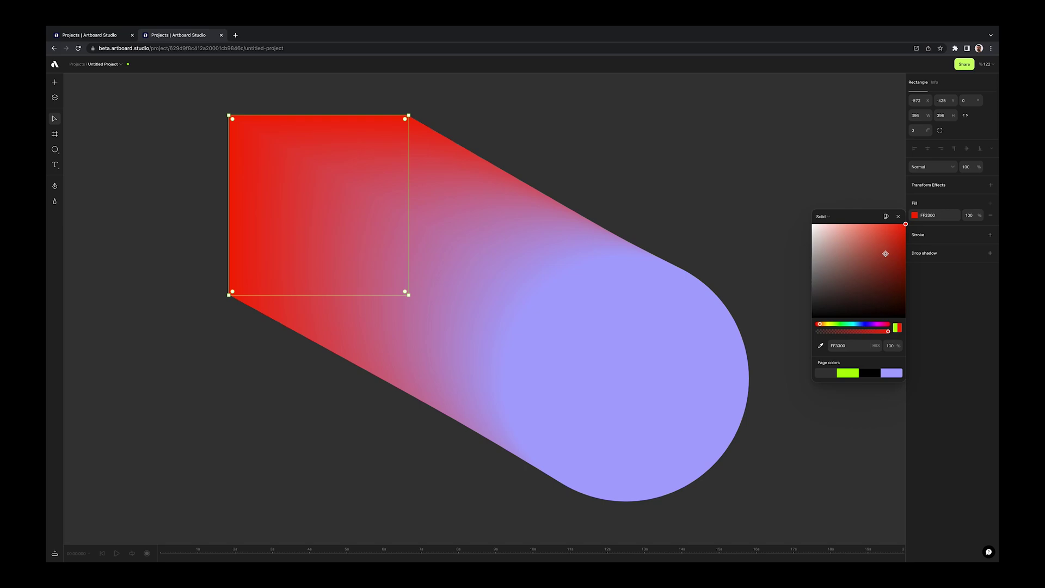
{"action": "left_click", "coordinate": [865, 324]}
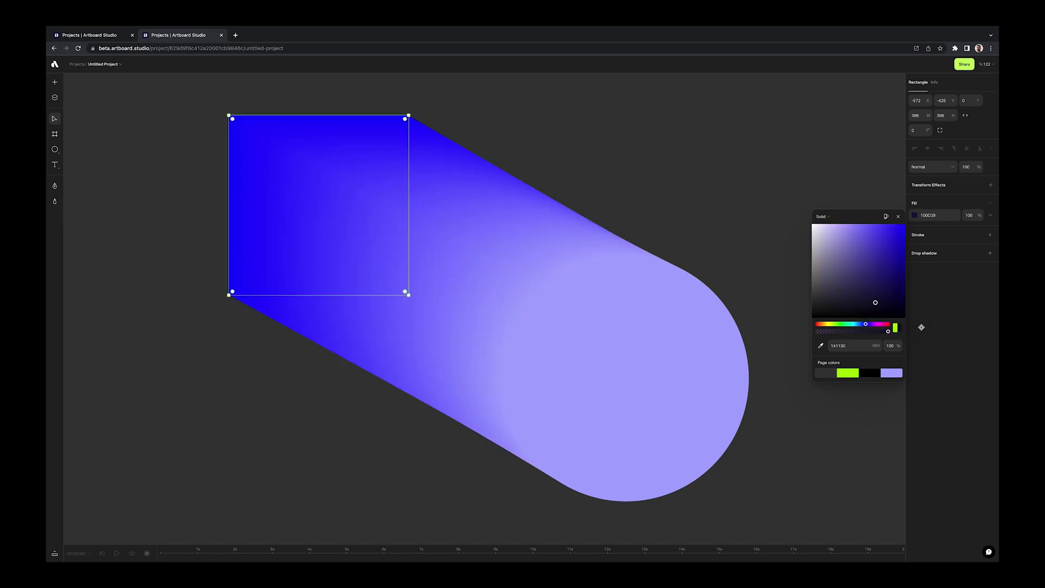
{"action": "left_click_drag", "start_coordinate": [895, 314], "coordinate": [922, 330]}
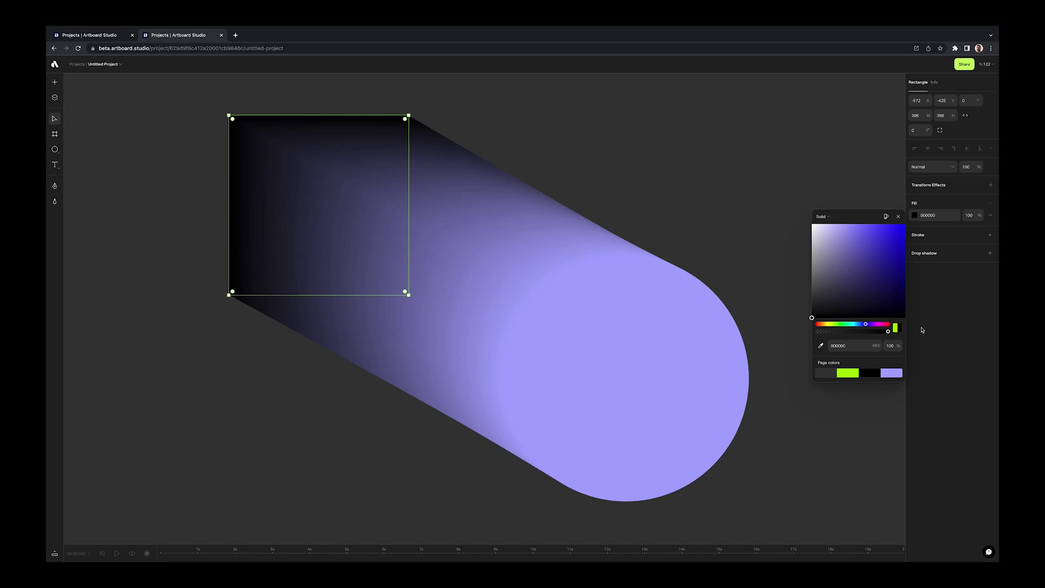
Move the rectangle to the top-left and drag its corner radius to 0.
{"action": "left_click_drag", "start_coordinate": [342, 198], "coordinate": [374, 325]}
{"action": "left_click_drag", "start_coordinate": [337, 282], "coordinate": [244, 168]}
{"action": "left_click_drag", "start_coordinate": [274, 206], "coordinate": [295, 186]}
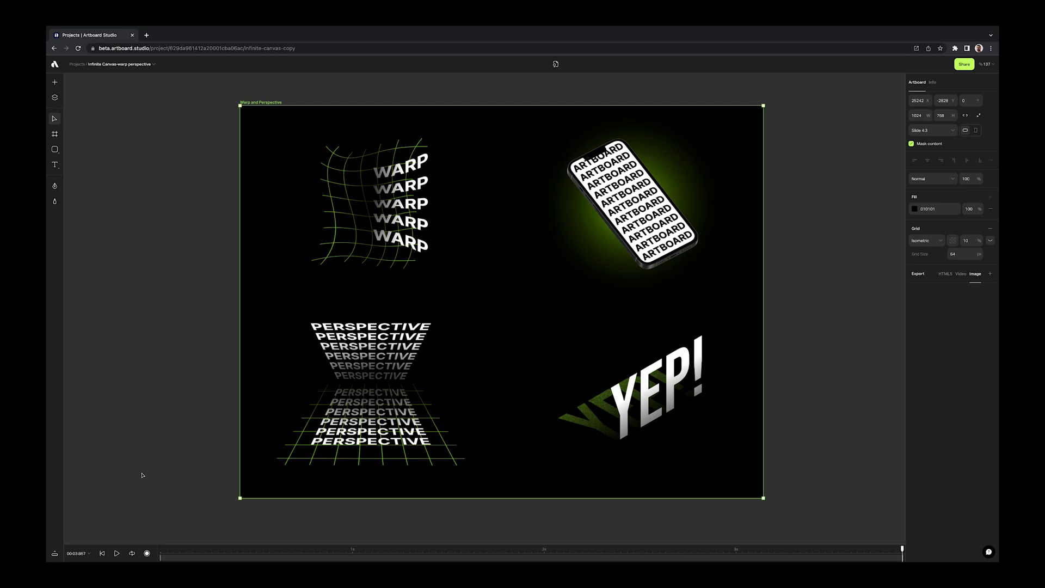
Loop playback, select the WARP element, and try 2x2 and 6x6 warp grids.
{"action": "left_click", "coordinate": [133, 553]}
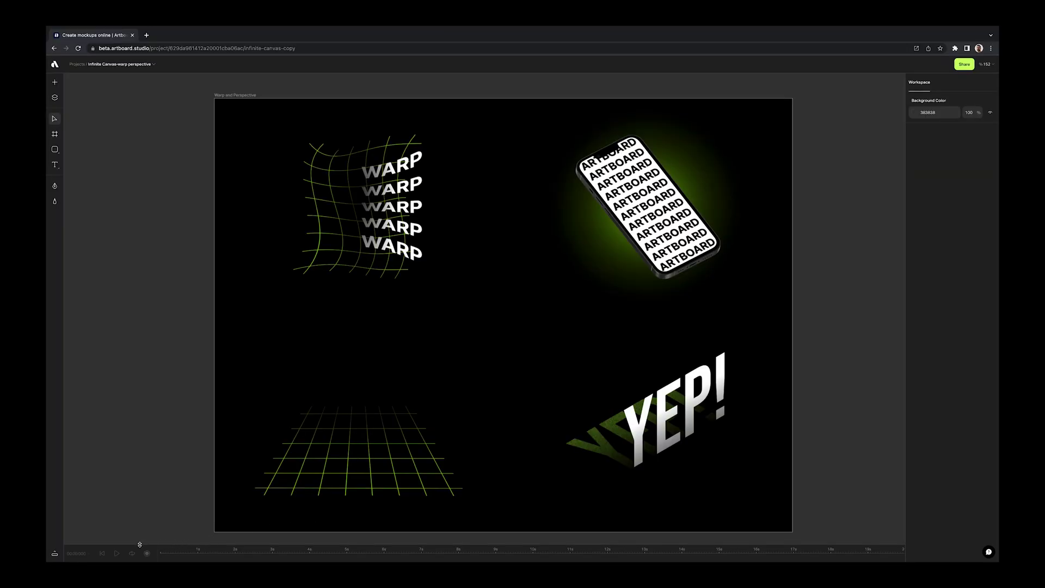
{"action": "left_click", "coordinate": [303, 260]}
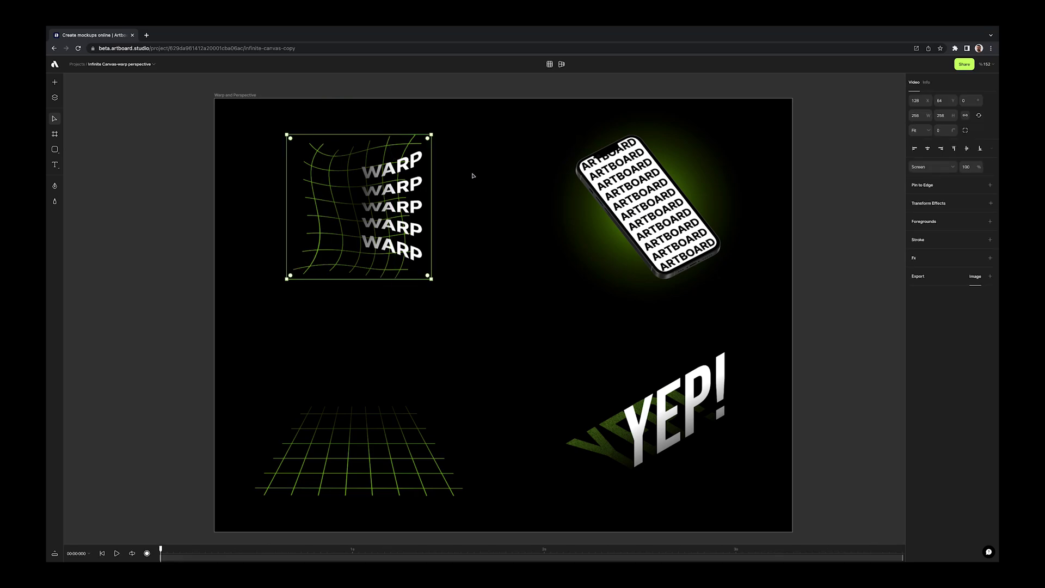
{"action": "left_click", "coordinate": [550, 64]}
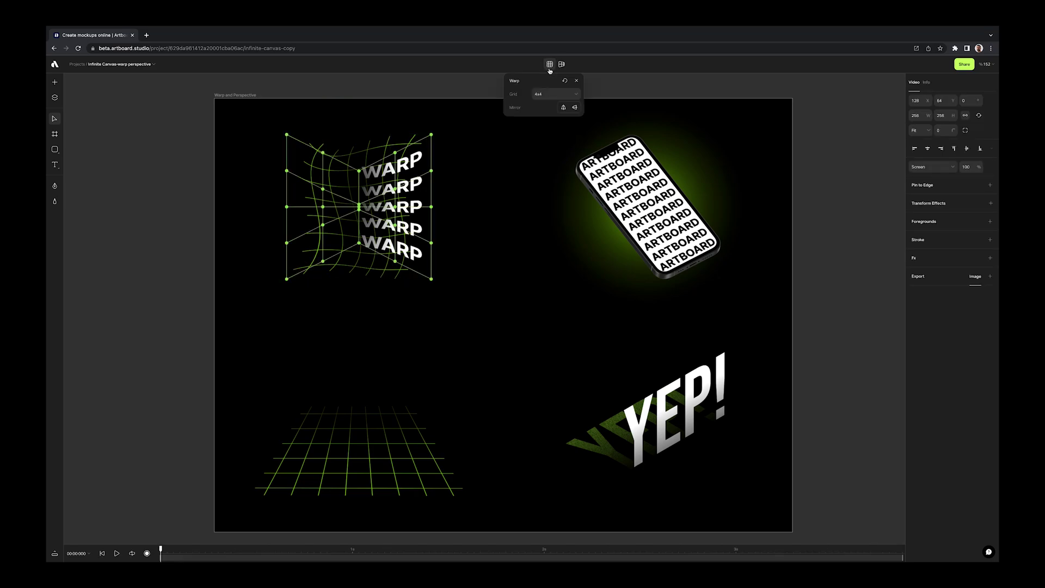
{"action": "left_click", "coordinate": [576, 96]}
{"action": "left_click", "coordinate": [568, 92]}
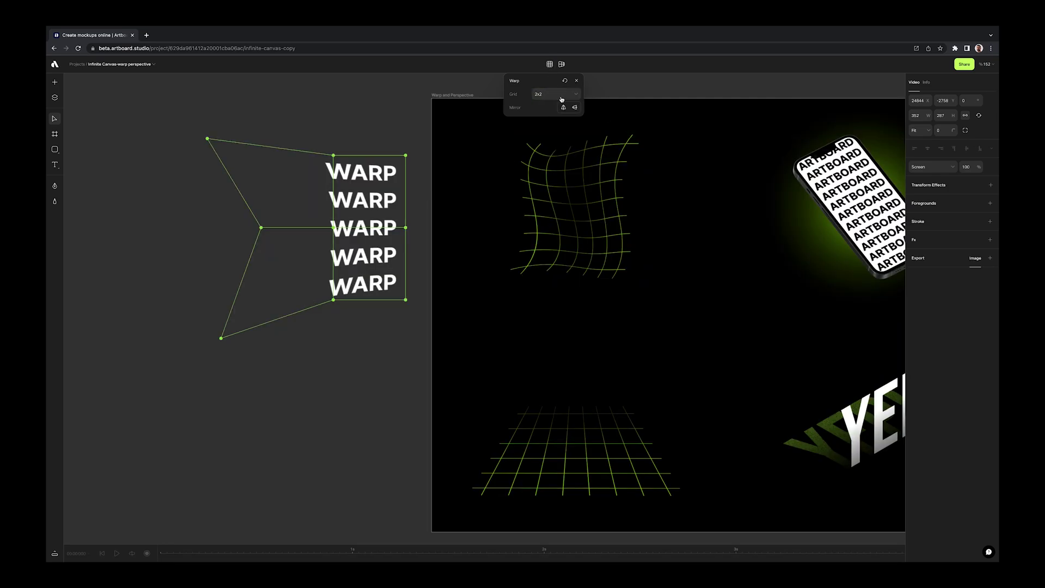
{"action": "left_click", "coordinate": [553, 96]}
{"action": "left_click", "coordinate": [551, 129]}
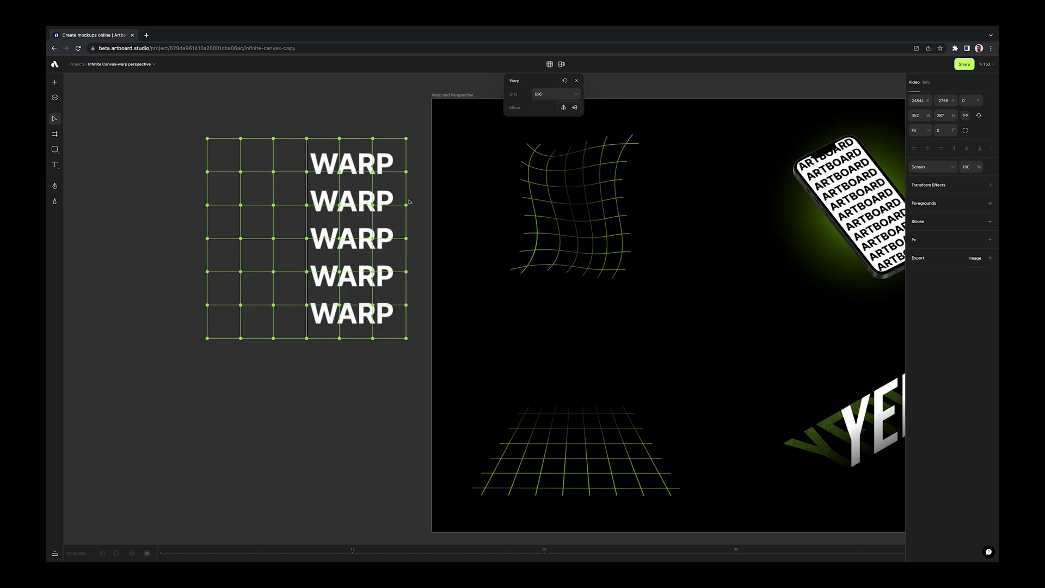
{"action": "mouse_move", "coordinate": [374, 209]}
{"action": "left_mouse_down"}
{"action": "mouse_move", "coordinate": [396, 186]}
{"action": "mouse_move", "coordinate": [361, 240]}
{"action": "mouse_move", "coordinate": [380, 198]}
{"action": "left_mouse_up"}
Switch to a 3x3 warp grid, drag mesh points to bend WARP, and finish warping.
{"action": "left_click", "coordinate": [544, 94]}
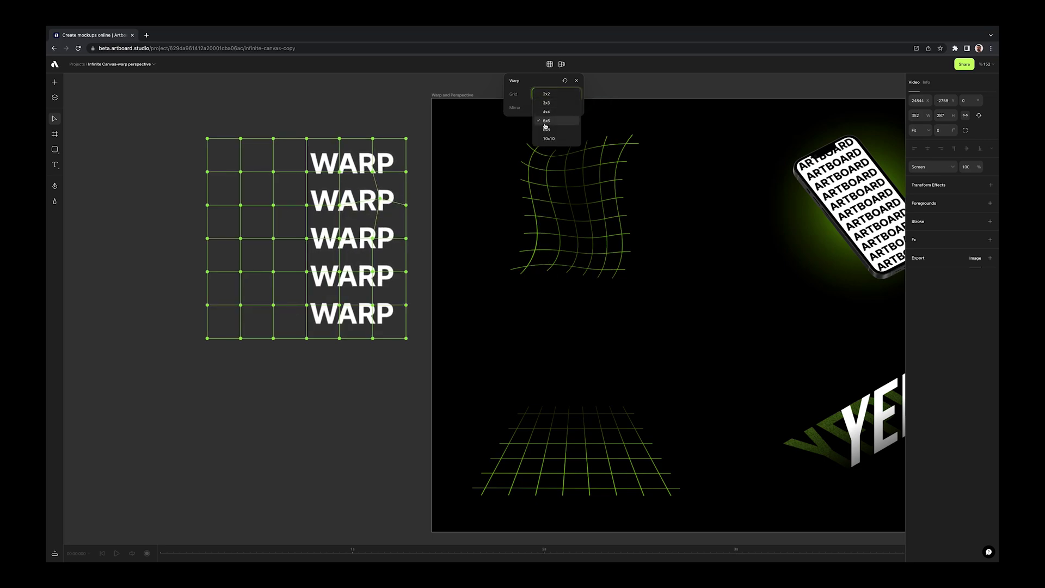
{"action": "left_click", "coordinate": [545, 138]}
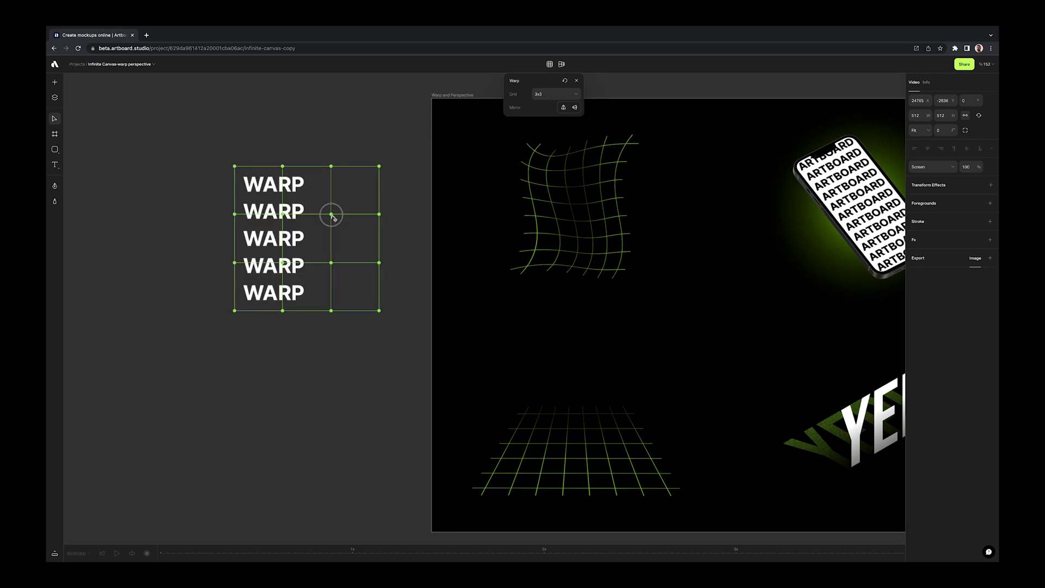
{"action": "left_click_drag", "start_coordinate": [331, 214], "coordinate": [365, 191]}
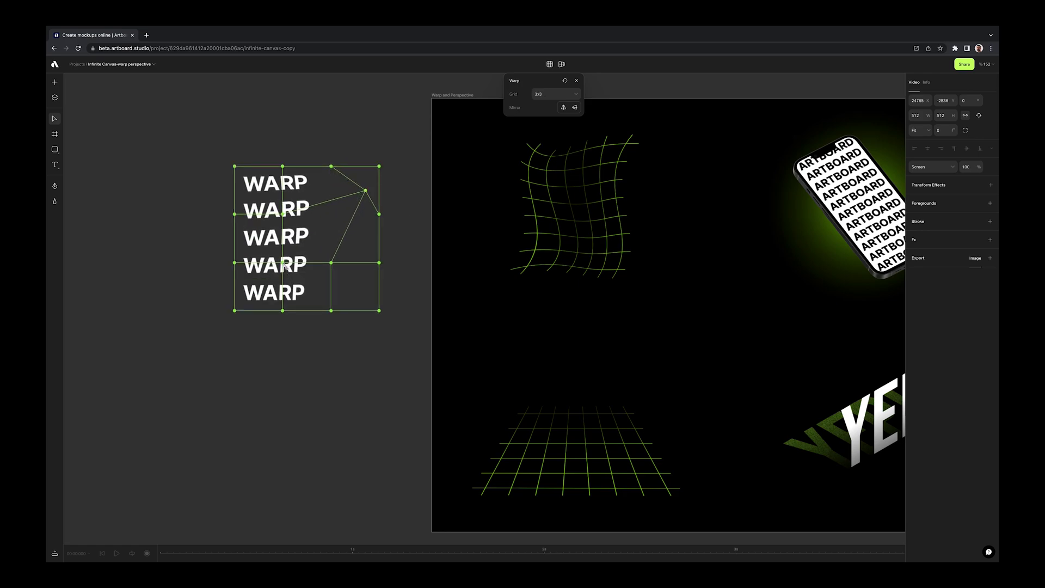
{"action": "left_click_drag", "start_coordinate": [282, 264], "coordinate": [333, 338]}
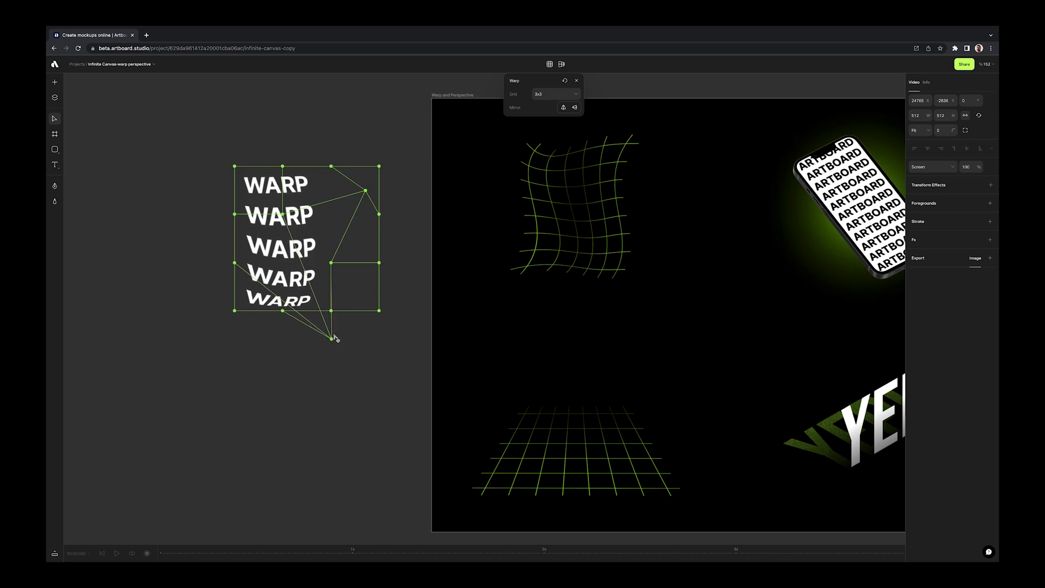
{"action": "left_click", "coordinate": [575, 82]}
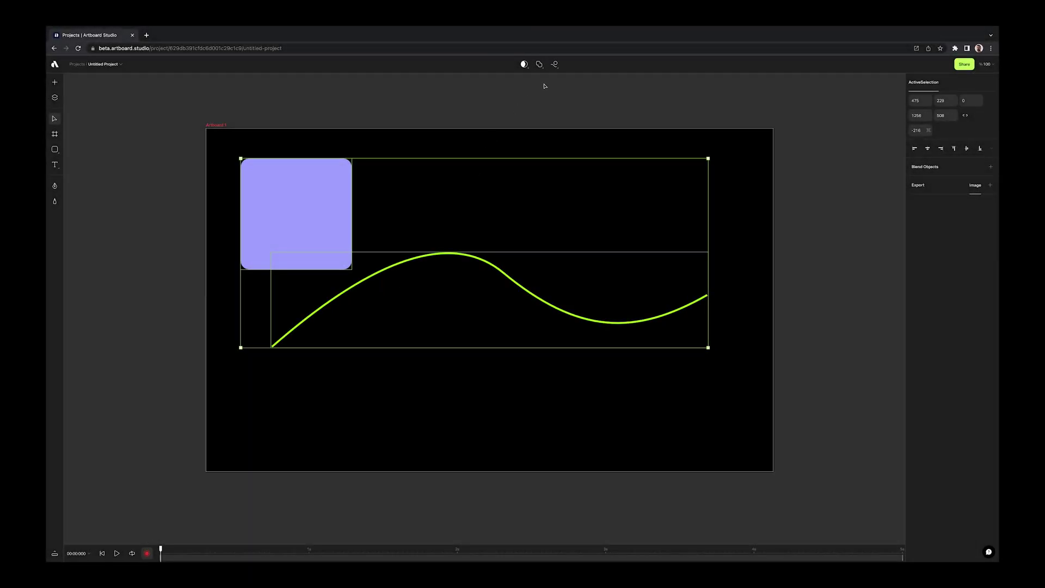
Animate the lilac square along the green curve with Auto rotate on, then play it.
{"action": "left_click", "coordinate": [555, 66]}
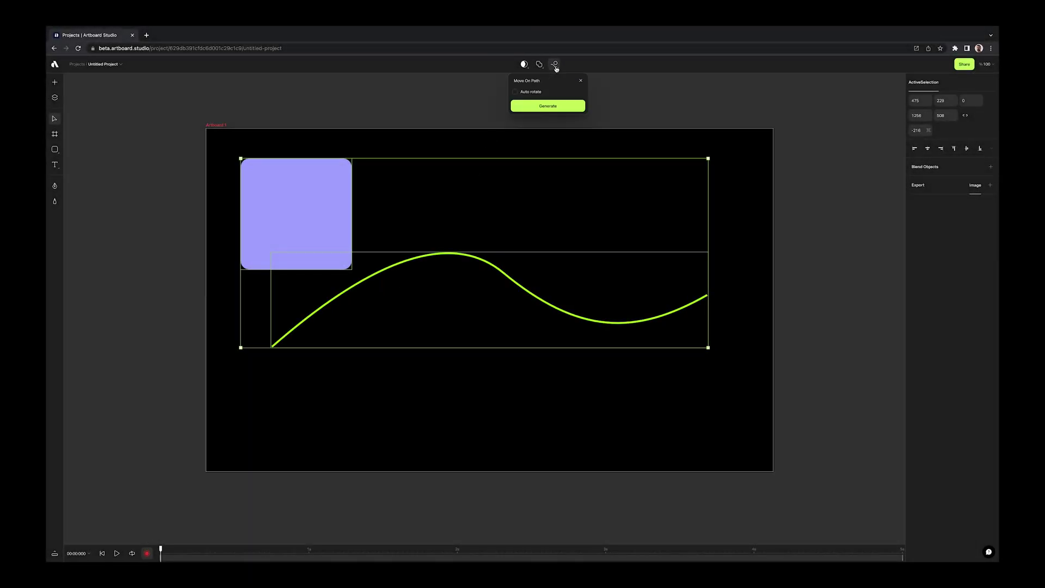
{"action": "left_click", "coordinate": [549, 106]}
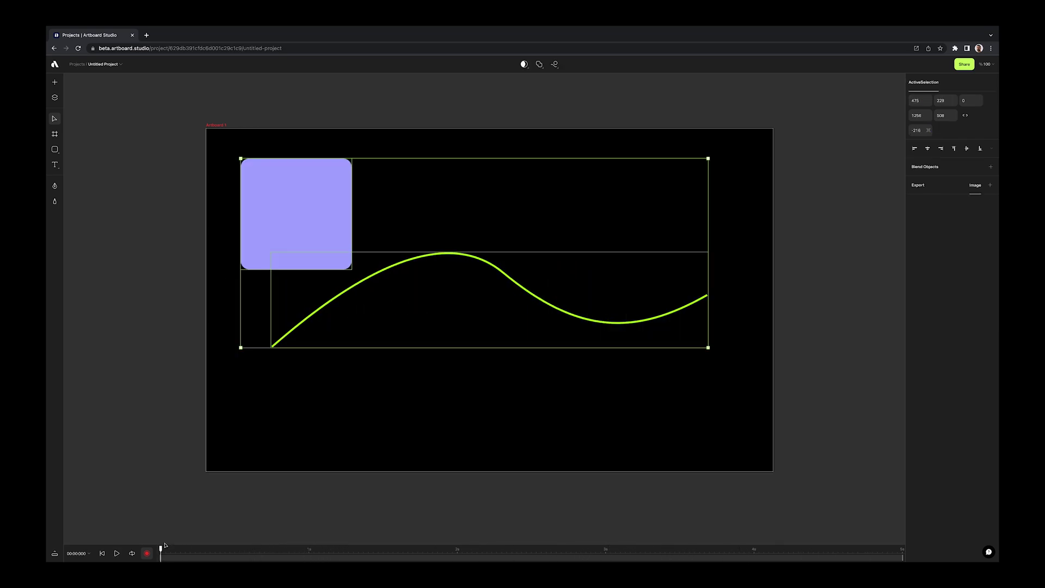
{"action": "left_click", "coordinate": [554, 65]}
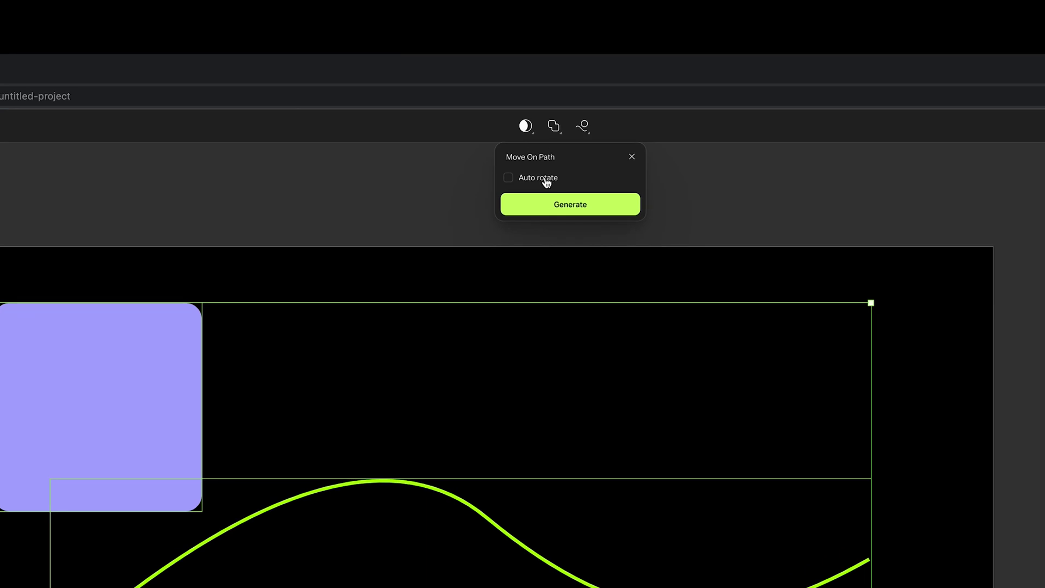
{"action": "left_click", "coordinate": [509, 179]}
{"action": "left_click", "coordinate": [548, 105]}
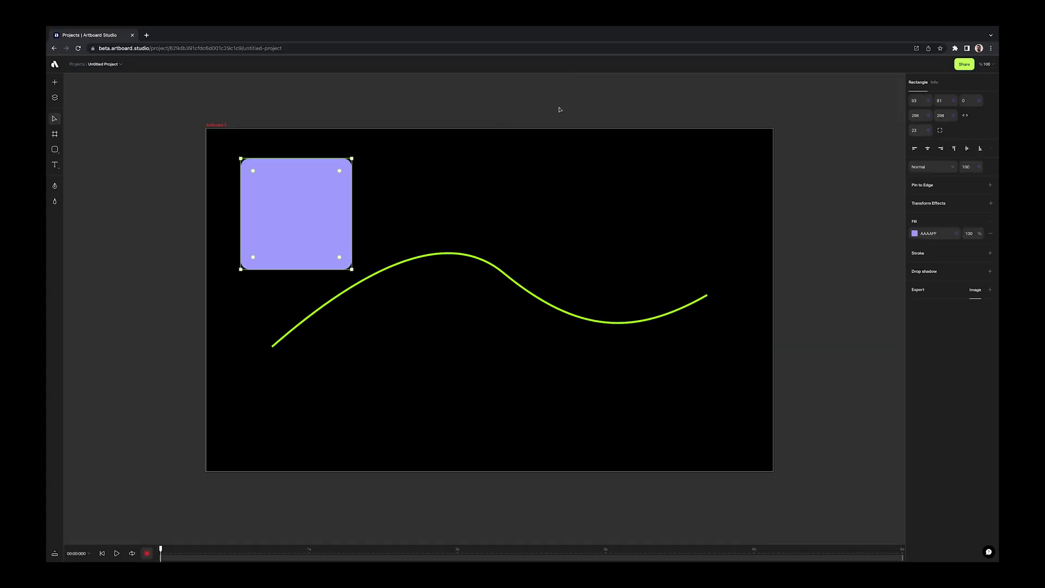
{"action": "left_click", "coordinate": [118, 554]}
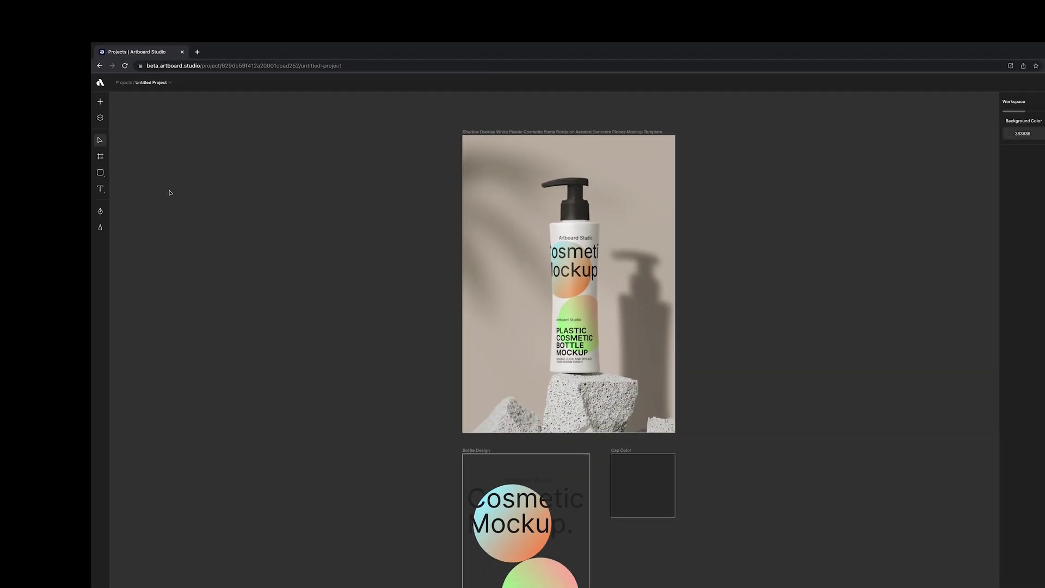
Draw a closed, curved freeform blob with the Pen tool.
{"action": "key", "text": "p"}
{"action": "left_click", "coordinate": [164, 189]}
{"action": "left_click_drag", "start_coordinate": [332, 196], "coordinate": [319, 327]}
{"action": "left_click_drag", "start_coordinate": [231, 326], "coordinate": [163, 397]}
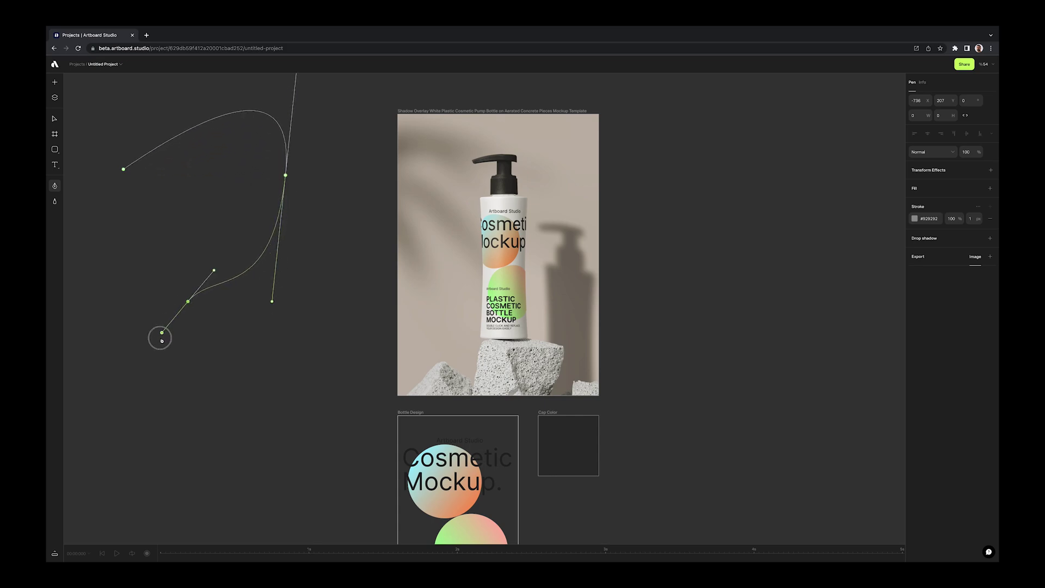
{"action": "left_click_drag", "start_coordinate": [124, 168], "coordinate": [151, 104]}
Move the blob beside the bottle mockup and give it a light green fill.
{"action": "left_click", "coordinate": [54, 119]}
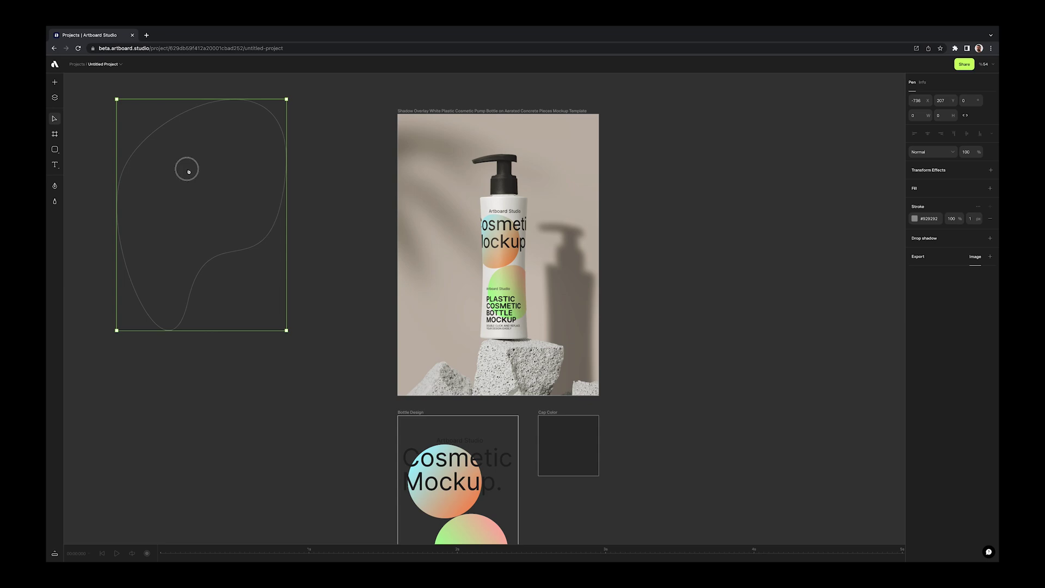
{"action": "left_click_drag", "start_coordinate": [186, 170], "coordinate": [229, 236]}
{"action": "left_click", "coordinate": [988, 188]}
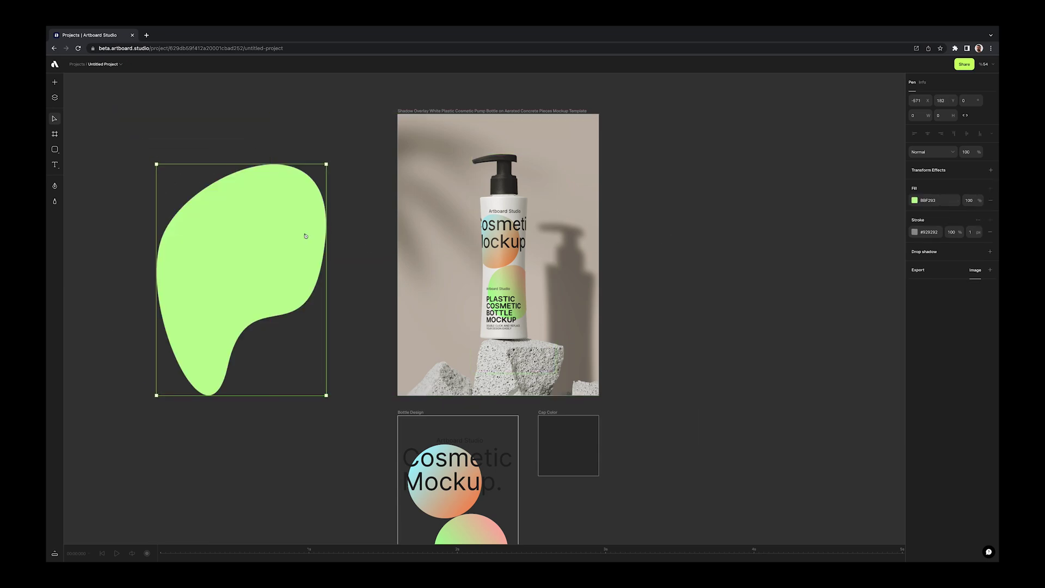
{"action": "left_click_drag", "start_coordinate": [303, 233], "coordinate": [242, 200]}
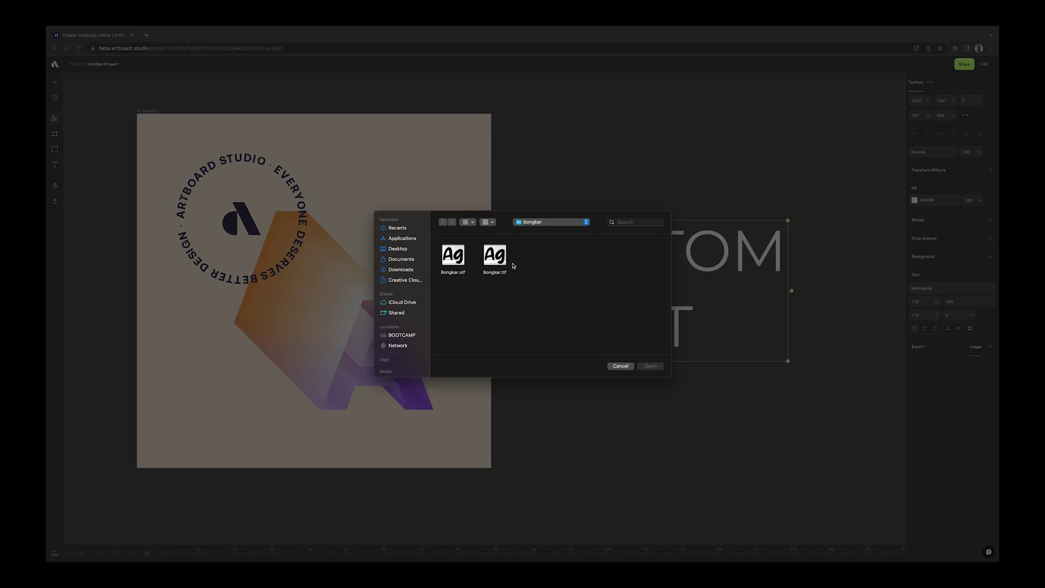
Upload Bongkar.ttf and switch the CUSTOM FONT text from Montserrat to the Bongkar custom font.
{"action": "left_click", "coordinate": [512, 267]}
{"action": "left_click", "coordinate": [645, 367]}
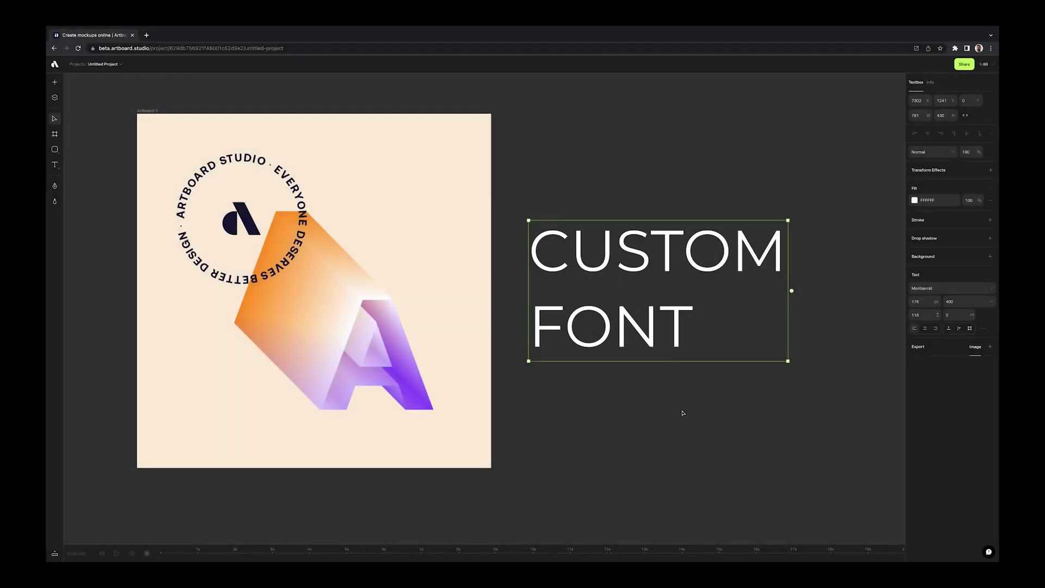
{"action": "left_click", "coordinate": [990, 293]}
{"action": "scroll", "coordinate": [969, 213], "scroll_direction": "up", "scroll_amount": 10}
{"action": "left_click", "coordinate": [927, 234]}
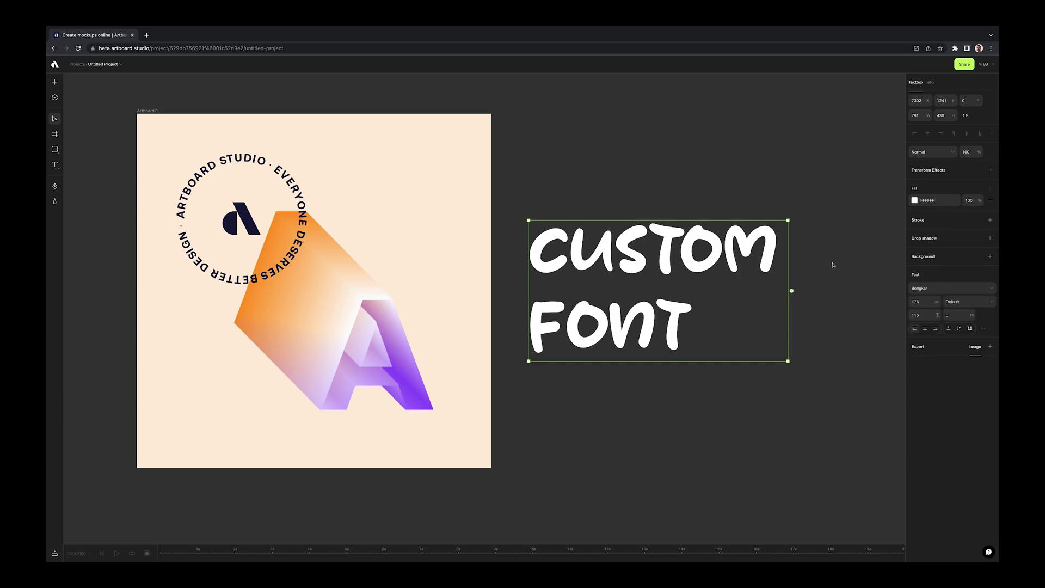
Duplicate CUSTOM FONT as shapes, move the original text aside and put the copy in its place.
{"action": "right_click", "coordinate": [688, 253]}
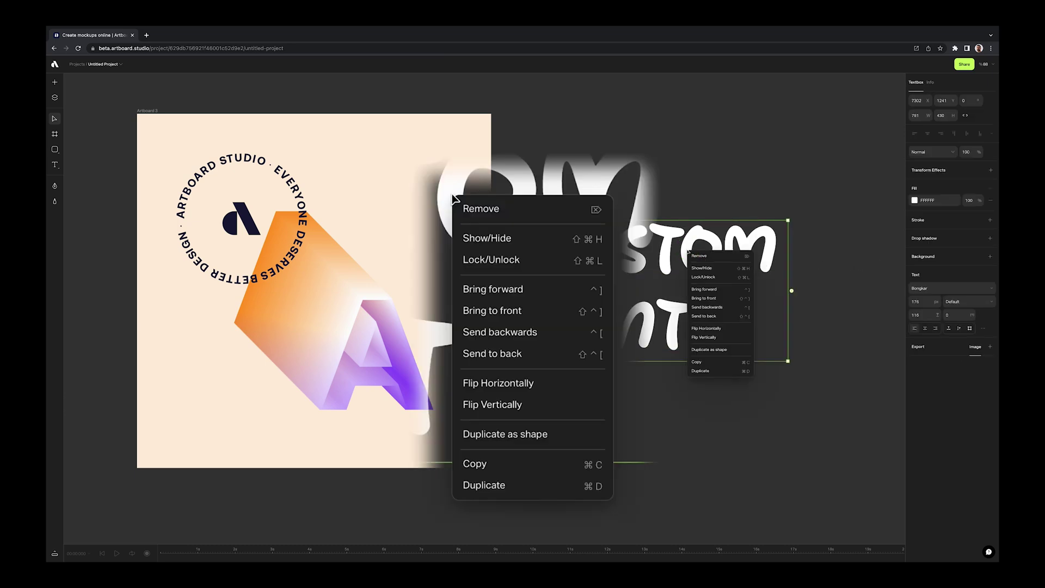
{"action": "left_click", "coordinate": [712, 348]}
{"action": "left_click_drag", "start_coordinate": [664, 272], "coordinate": [995, 272]}
{"action": "left_click_drag", "start_coordinate": [706, 377], "coordinate": [705, 220]}
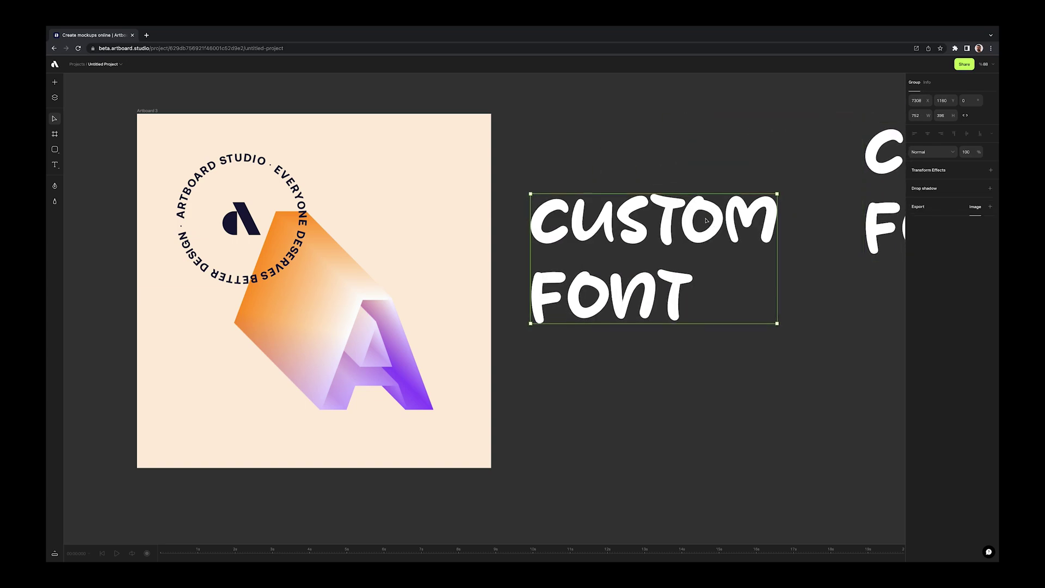
Expand Group 1 in the Layers list and select the O letter layer.
{"action": "left_click", "coordinate": [54, 98]}
{"action": "left_click", "coordinate": [71, 95]}
{"action": "left_click", "coordinate": [88, 107]}
{"action": "left_click", "coordinate": [95, 119]}
{"action": "left_click", "coordinate": [95, 131]}
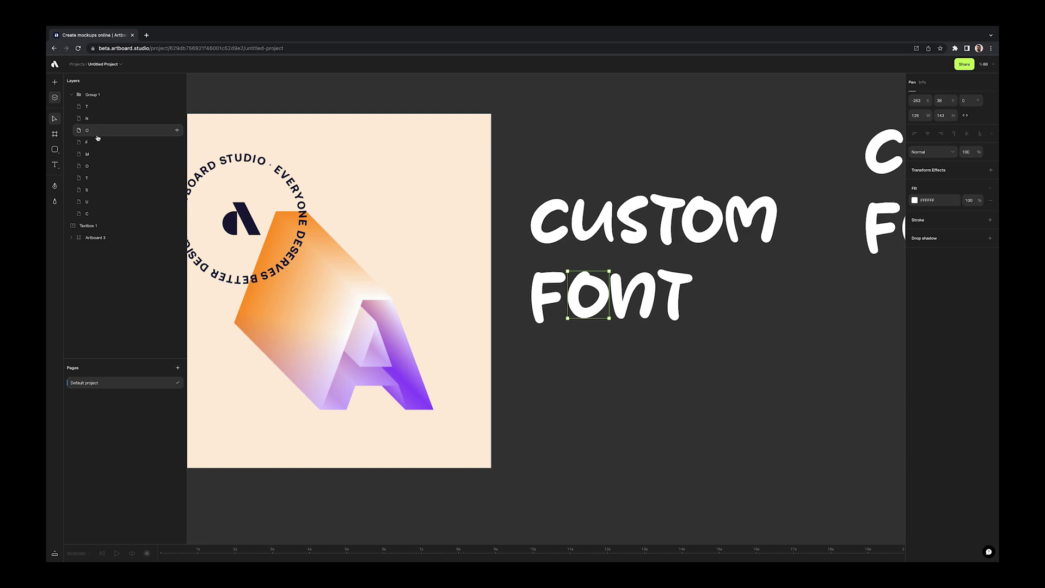
Reshape the O by dragging anchor points on its inner and outer contours.
{"action": "double_click", "coordinate": [592, 285]}
{"action": "scroll", "coordinate": [592, 285], "scroll_direction": "up", "scroll_amount": 5}
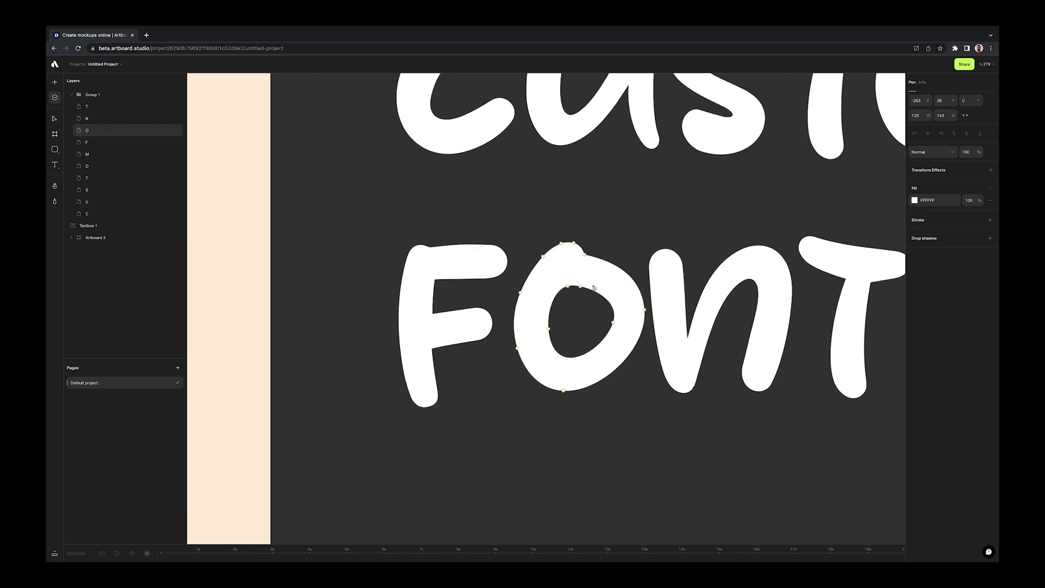
{"action": "left_click_drag", "start_coordinate": [580, 287], "coordinate": [588, 304]}
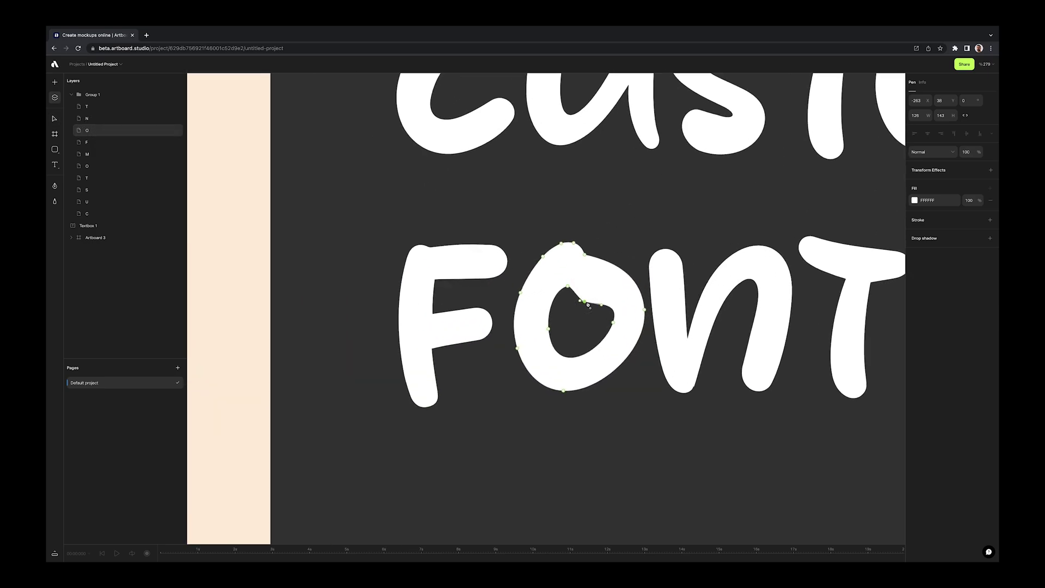
{"action": "left_click", "coordinate": [583, 254]}
{"action": "left_click_drag", "start_coordinate": [585, 256], "coordinate": [601, 279]}
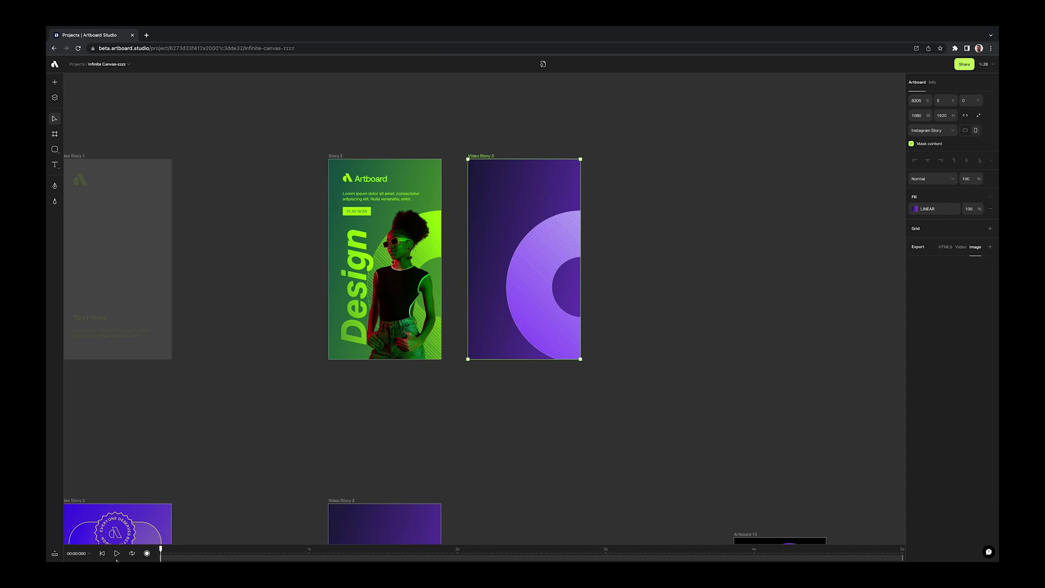
Play the Video Story 3 animation and copy the Video Story 3 artboard.
{"action": "left_click", "coordinate": [116, 554]}
{"action": "right_click", "coordinate": [488, 158]}
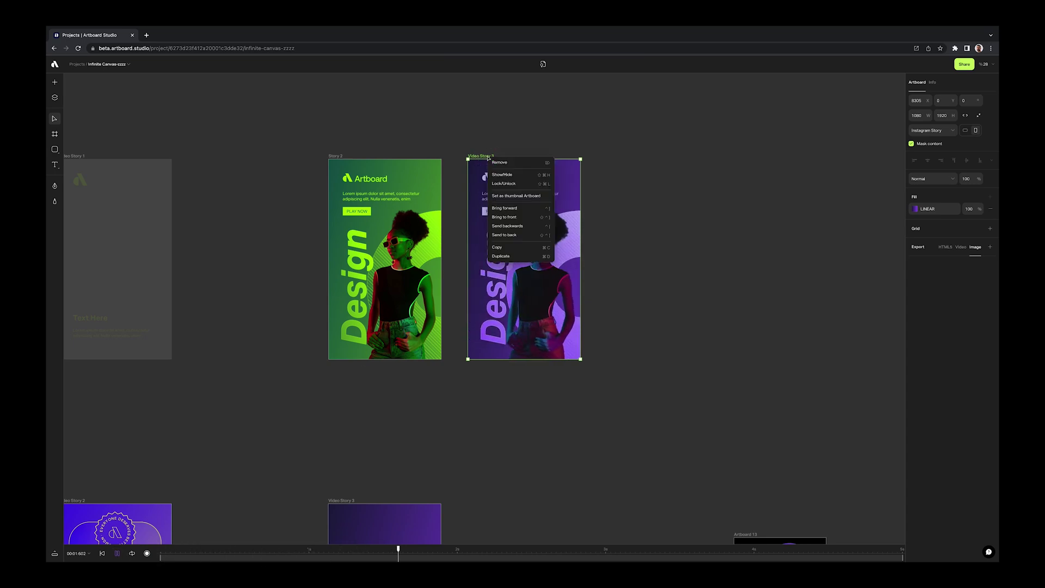
{"action": "left_click", "coordinate": [526, 249]}
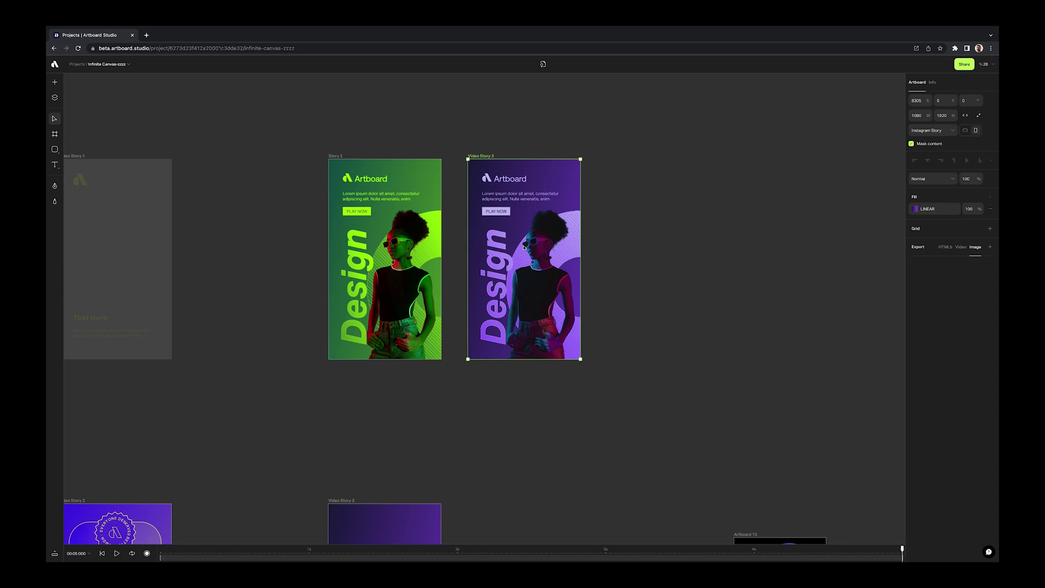
{"action": "left_click", "coordinate": [454, 135]}
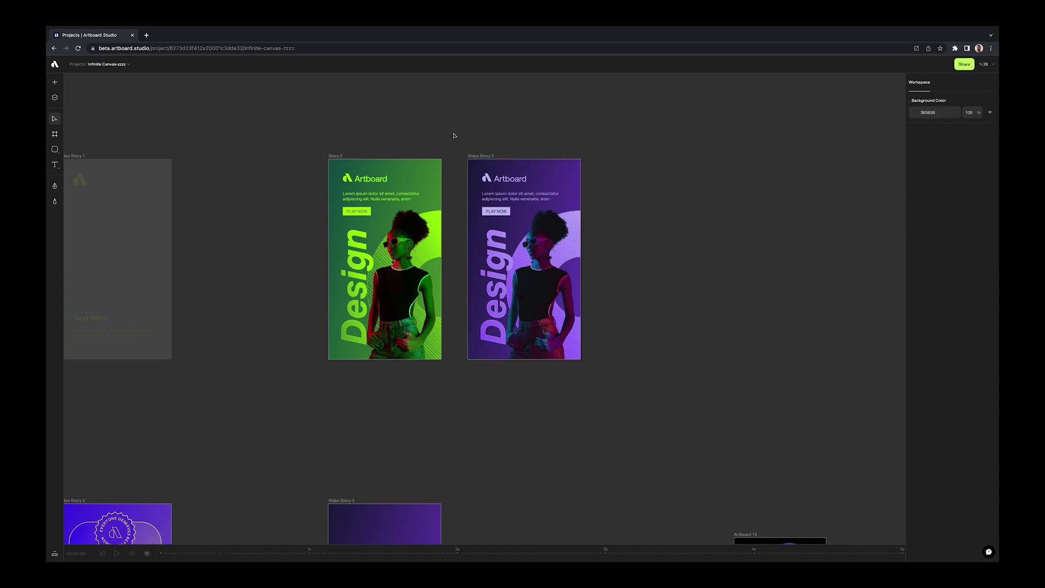
Paste Video Story 3 into Untitled Project below the circular text and play it.
{"action": "left_click", "coordinate": [81, 65]}
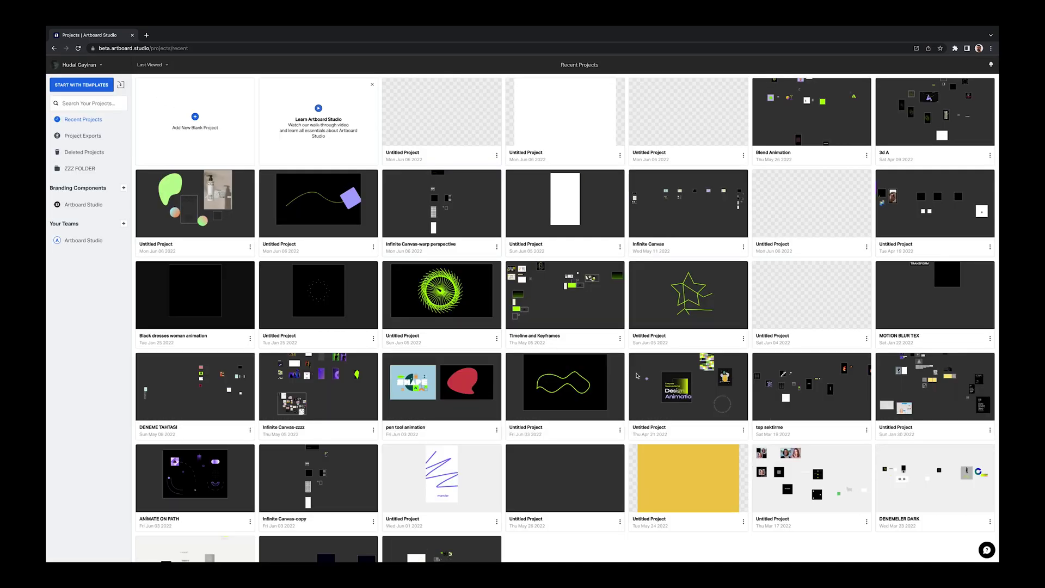
{"action": "left_click", "coordinate": [637, 375]}
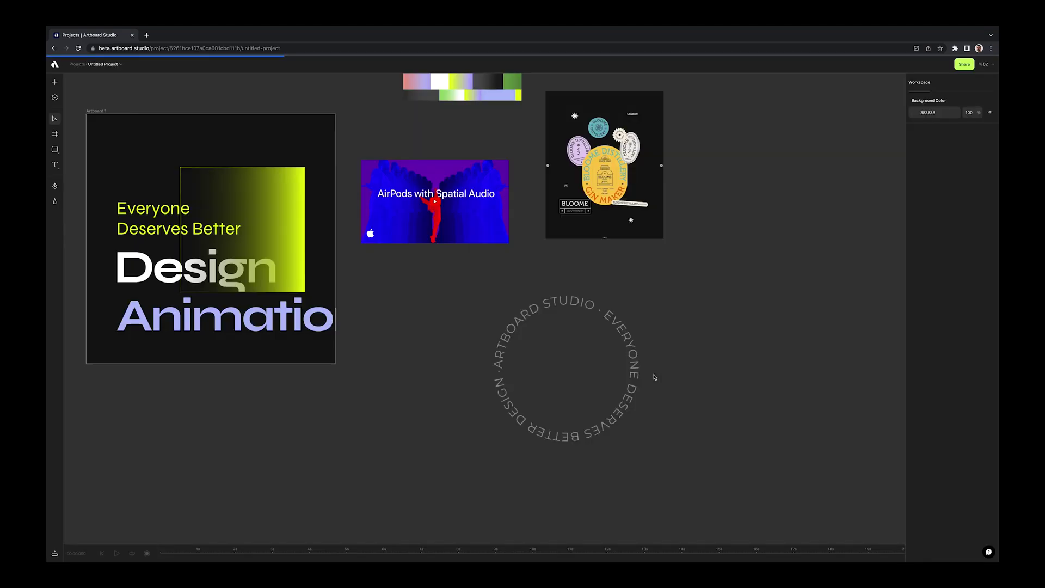
{"action": "right_click", "coordinate": [692, 308]}
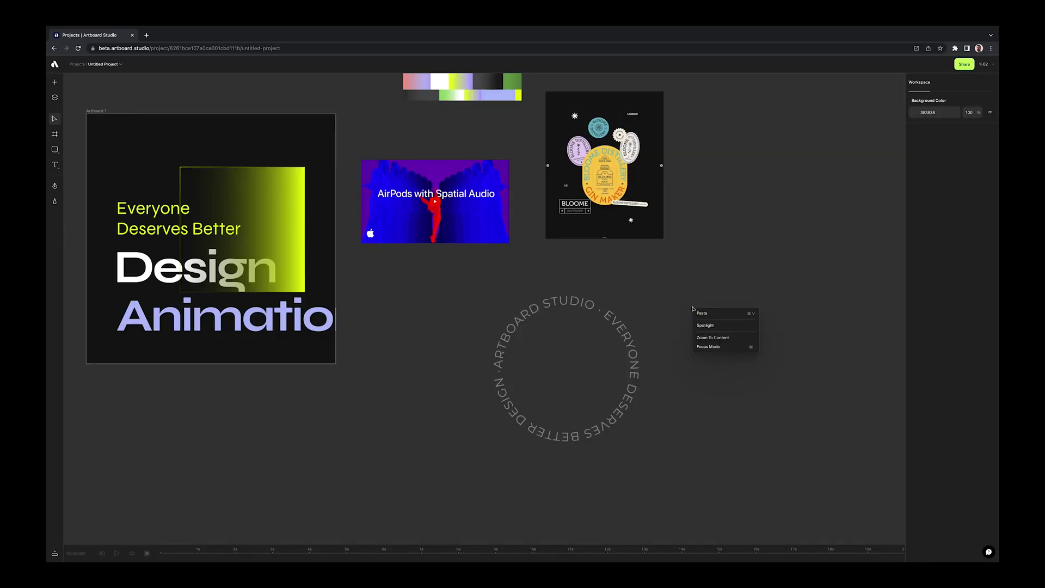
{"action": "left_click", "coordinate": [722, 317]}
{"action": "scroll", "coordinate": [722, 318], "scroll_direction": "right", "scroll_amount": 5}
{"action": "scroll", "coordinate": [722, 318], "scroll_direction": "down", "scroll_amount": 4}
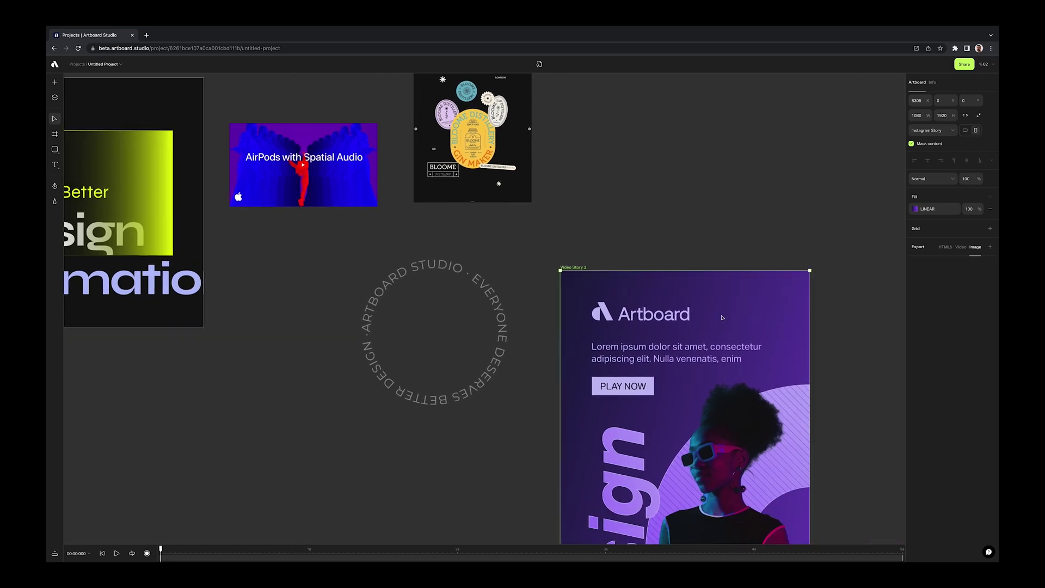
{"action": "scroll", "coordinate": [681, 320], "scroll_direction": "down", "scroll_amount": 3}
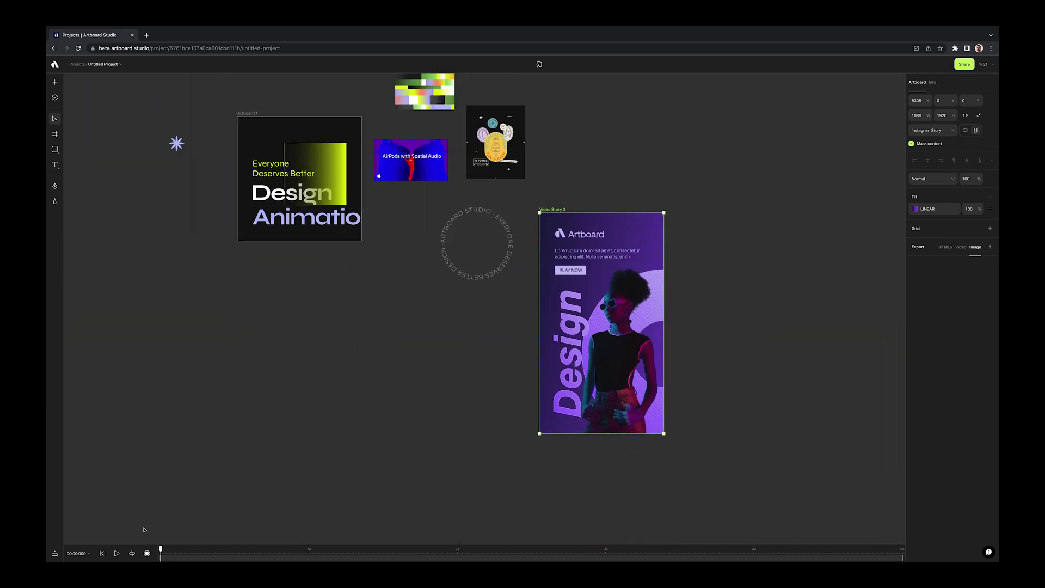
{"action": "left_click", "coordinate": [116, 552]}
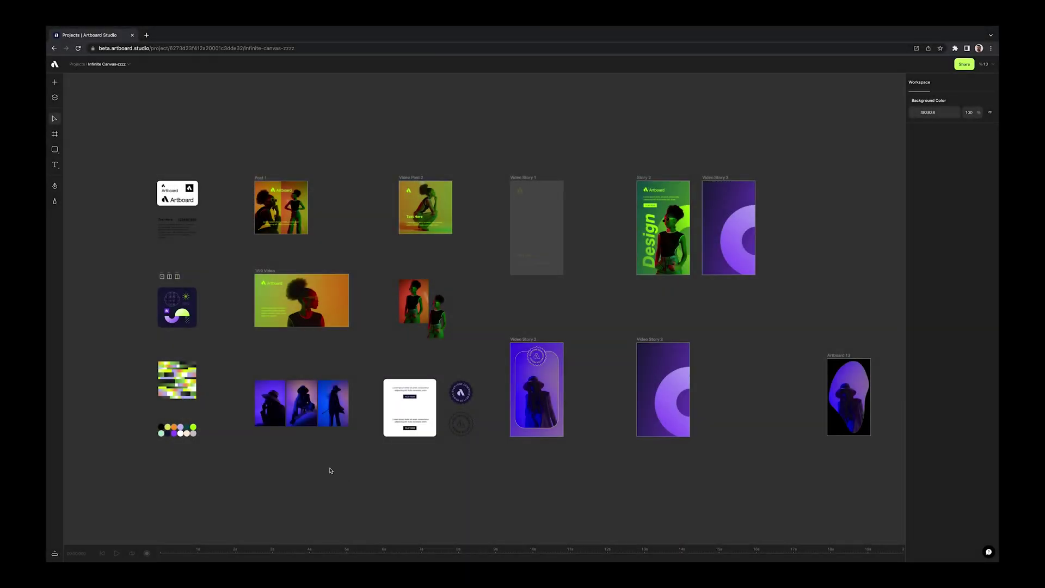
Draw a large ellipse circle below the three photos.
{"action": "scroll", "coordinate": [259, 456], "scroll_direction": "up", "scroll_amount": 10}
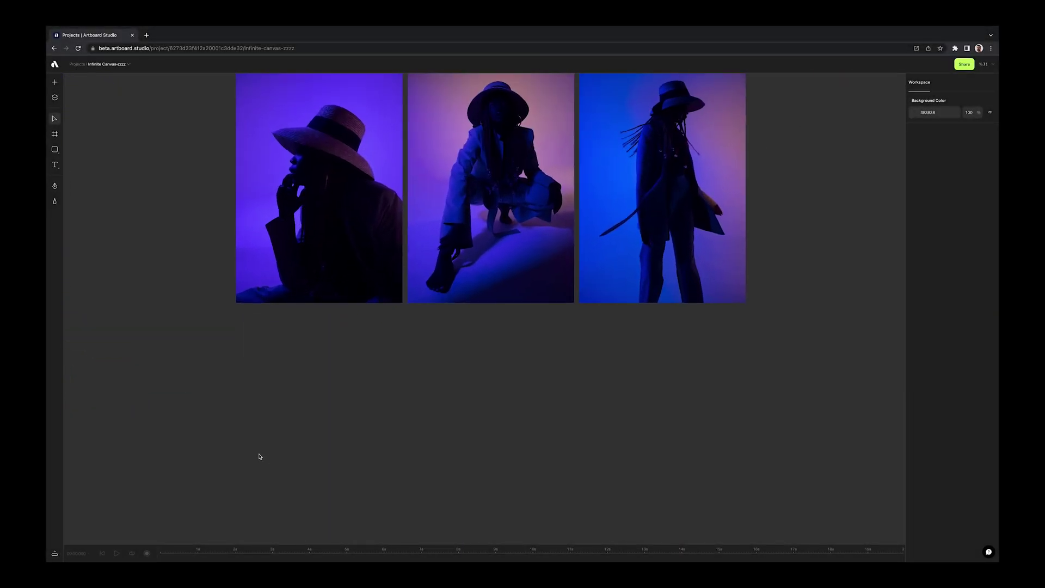
{"action": "left_click", "coordinate": [54, 150]}
{"action": "left_click", "coordinate": [86, 160]}
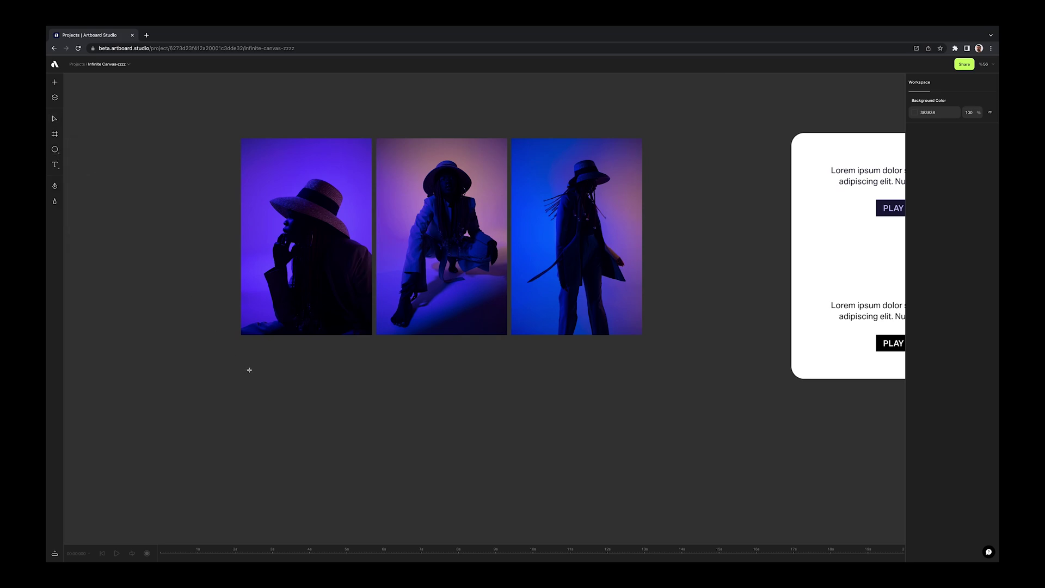
{"action": "left_click_drag", "start_coordinate": [248, 360], "coordinate": [421, 468]}
Fill the circle with a Pattern of the middle photo, scaled down to 24.
{"action": "left_click", "coordinate": [914, 229]}
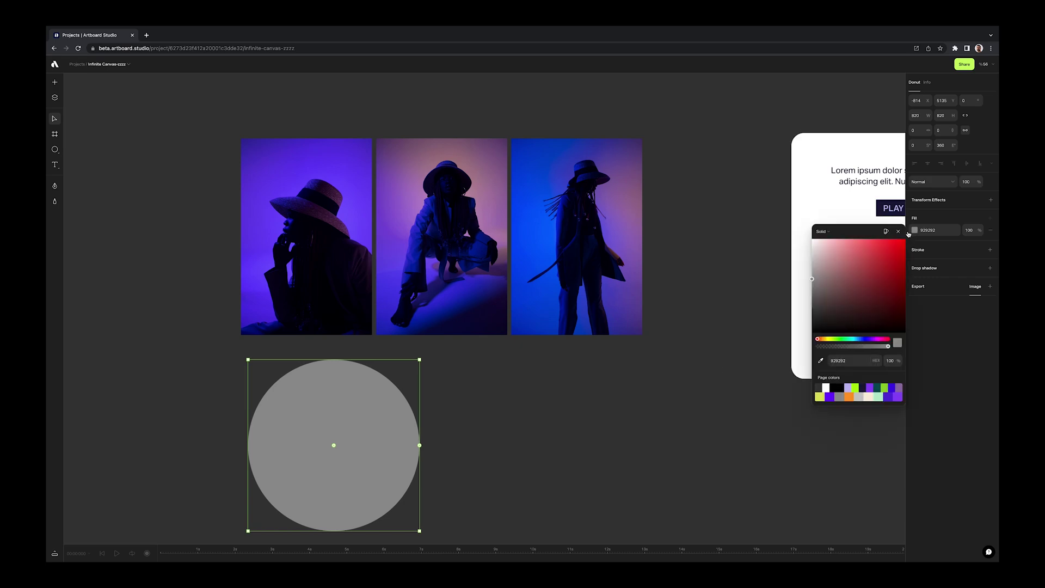
{"action": "scroll", "coordinate": [778, 237], "scroll_direction": "left", "scroll_amount": 5}
{"action": "left_click", "coordinate": [822, 232]}
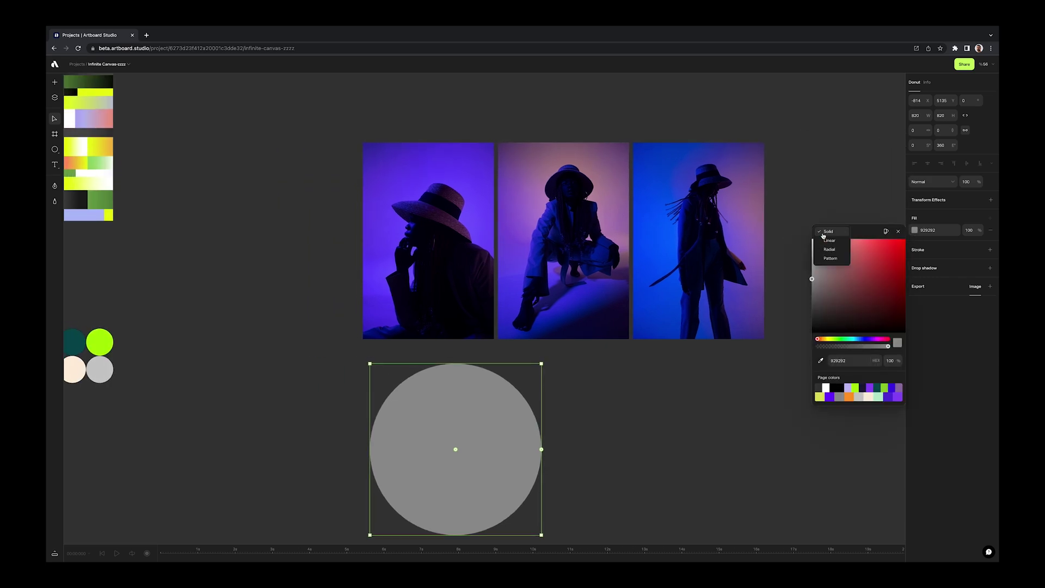
{"action": "left_click", "coordinate": [836, 259]}
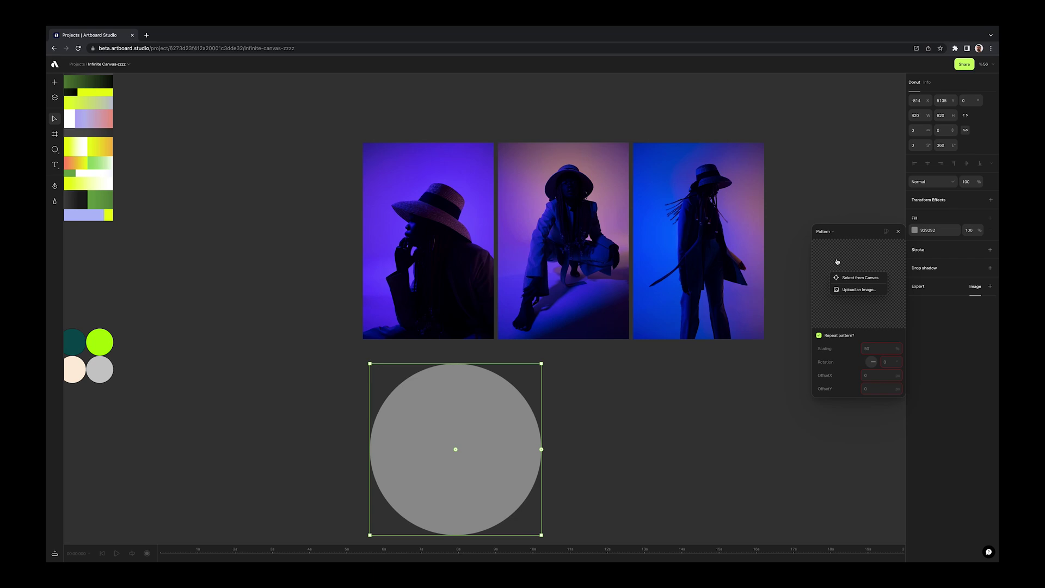
{"action": "left_click", "coordinate": [852, 291]}
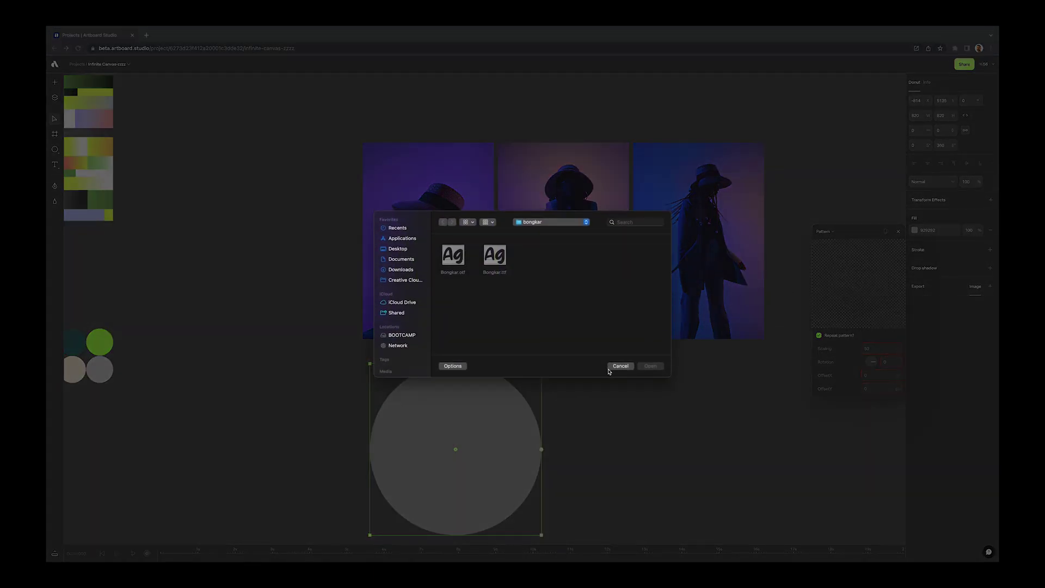
{"action": "left_click", "coordinate": [615, 360]}
{"action": "mouse_move", "coordinate": [852, 283]}
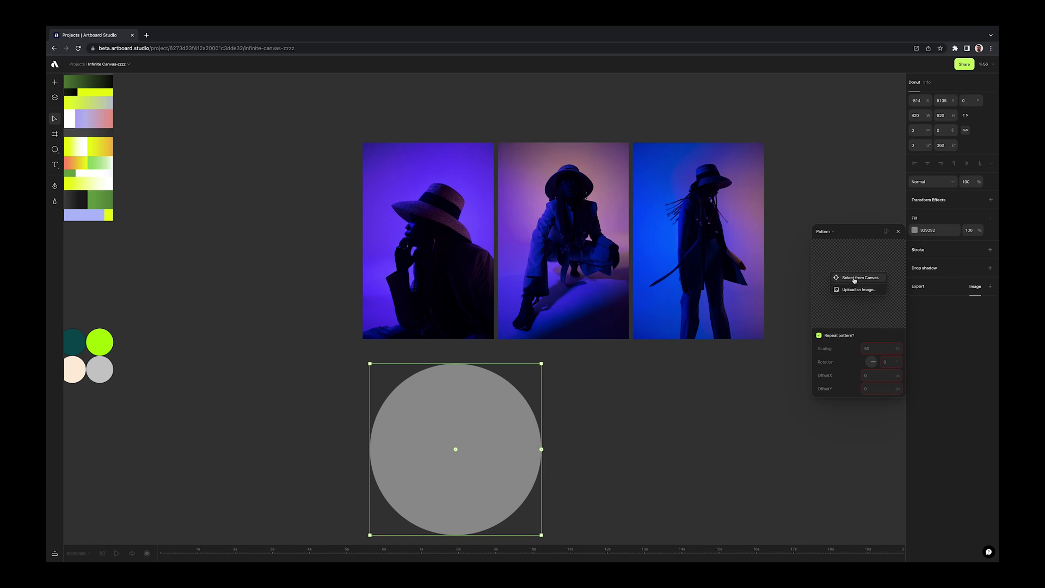
{"action": "left_click", "coordinate": [854, 278]}
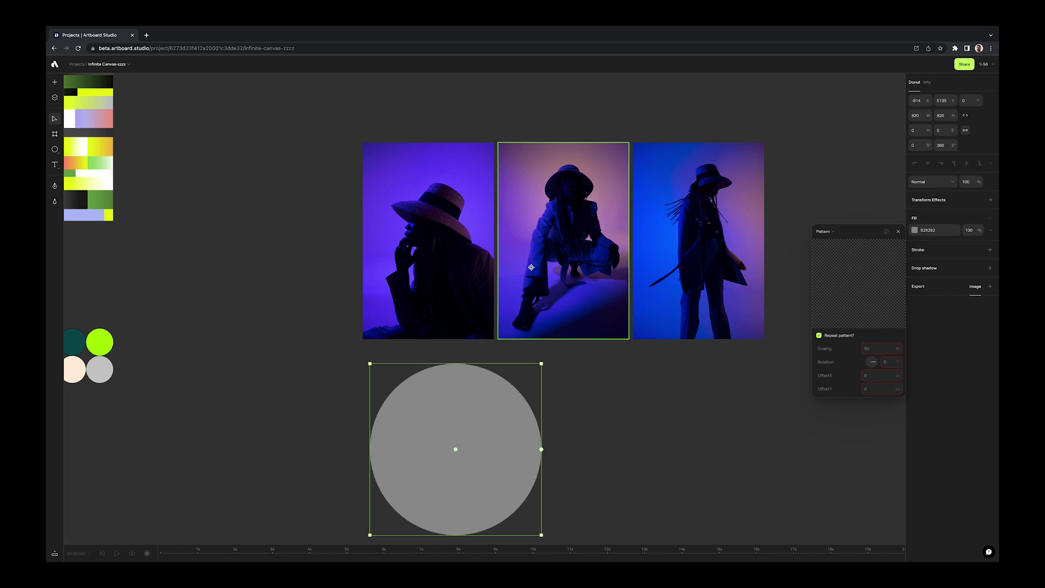
{"action": "left_click", "coordinate": [532, 269]}
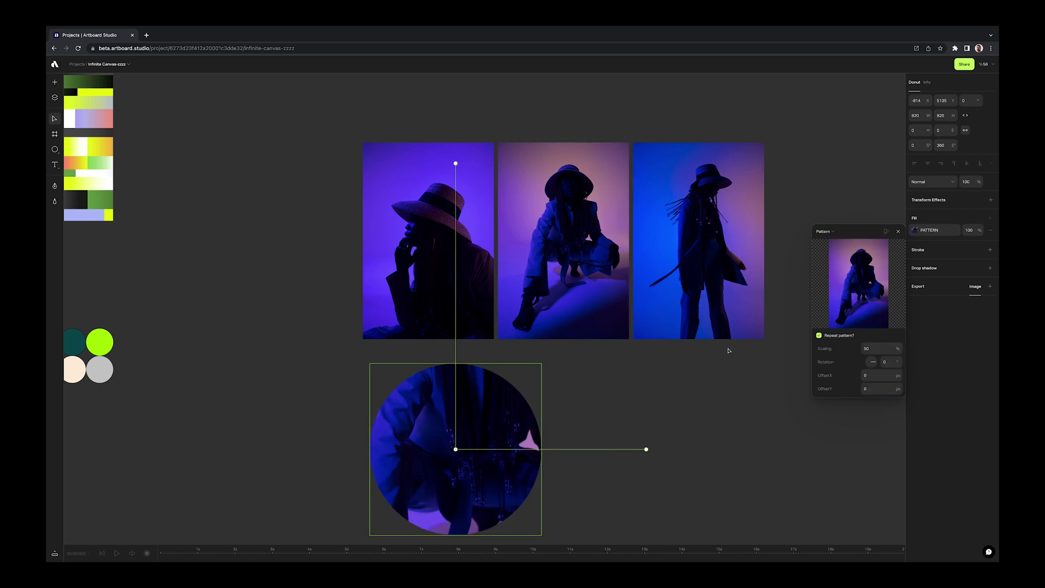
{"action": "left_click_drag", "start_coordinate": [645, 450], "coordinate": [497, 422]}
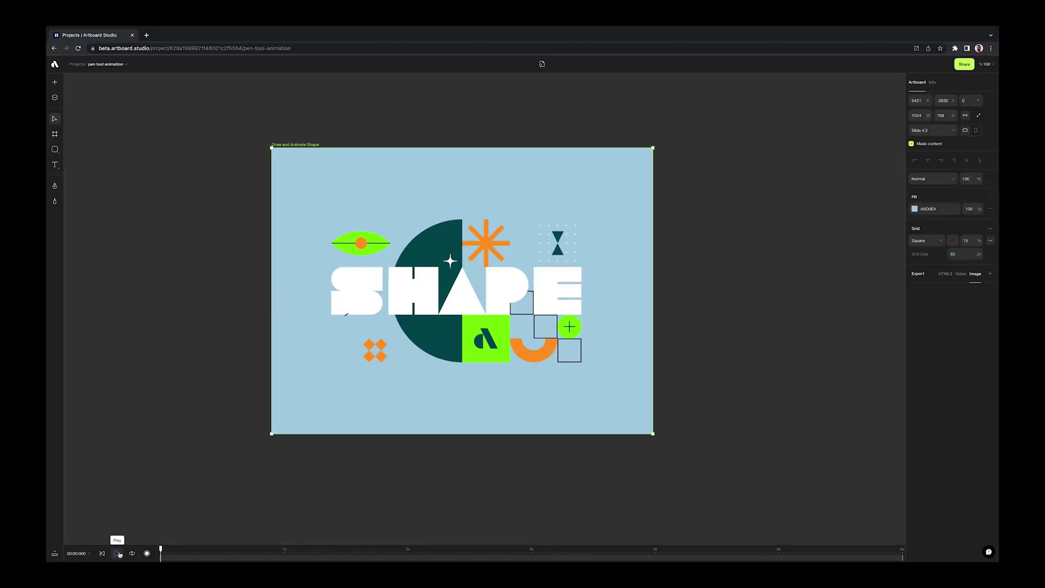
Import Intro Music.mp3 and place its audio object at the artboard's right edge.
{"action": "left_click", "coordinate": [116, 553]}
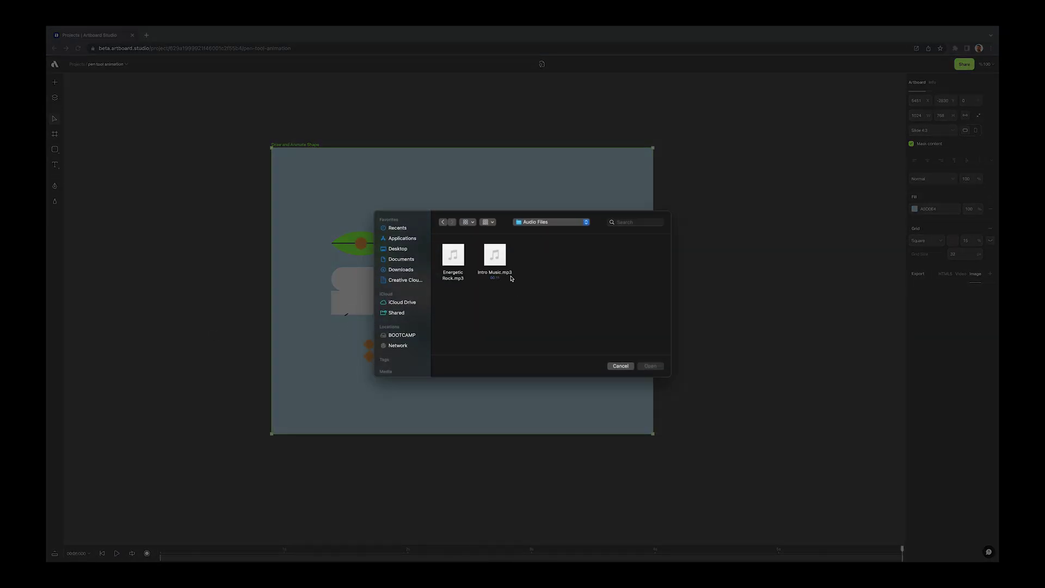
{"action": "left_click", "coordinate": [499, 262]}
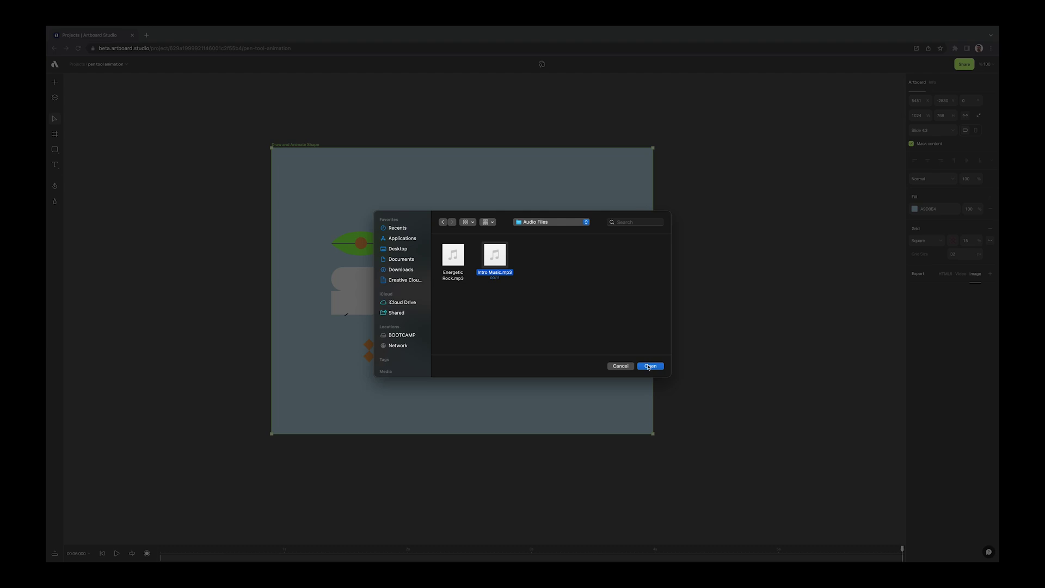
{"action": "left_click", "coordinate": [648, 366]}
{"action": "left_click", "coordinate": [738, 321]}
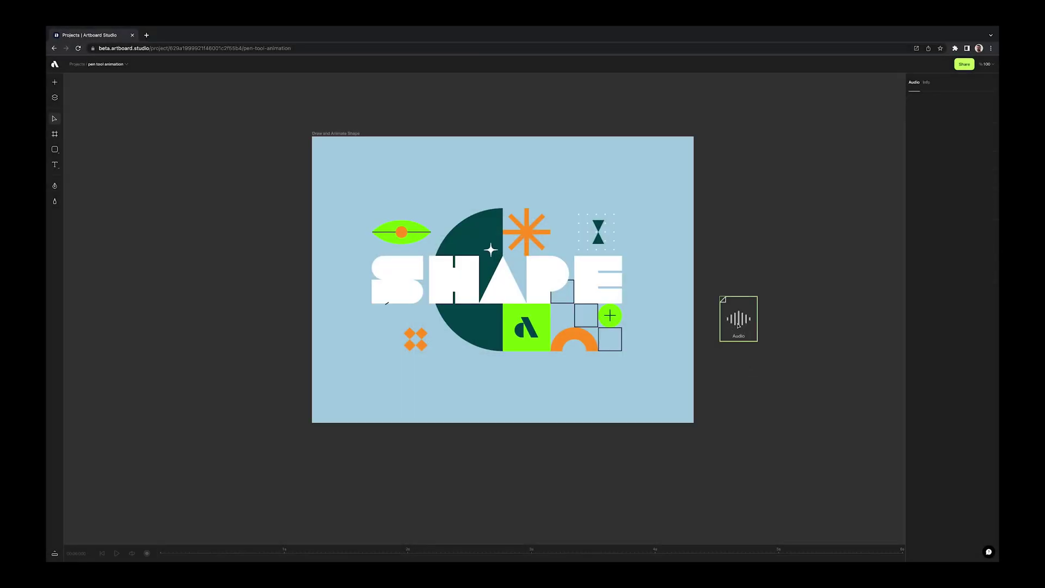
{"action": "left_click_drag", "start_coordinate": [738, 321], "coordinate": [662, 333]}
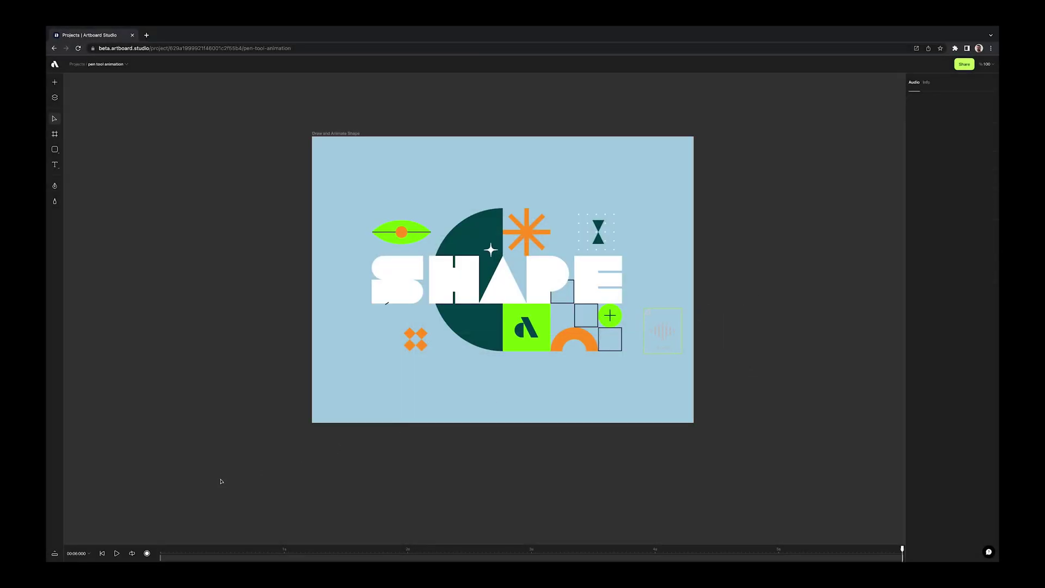
Show the 6000 ms Intro Music.mp3 track in the expanded timeline and play from the start.
{"action": "left_click", "coordinate": [54, 553]}
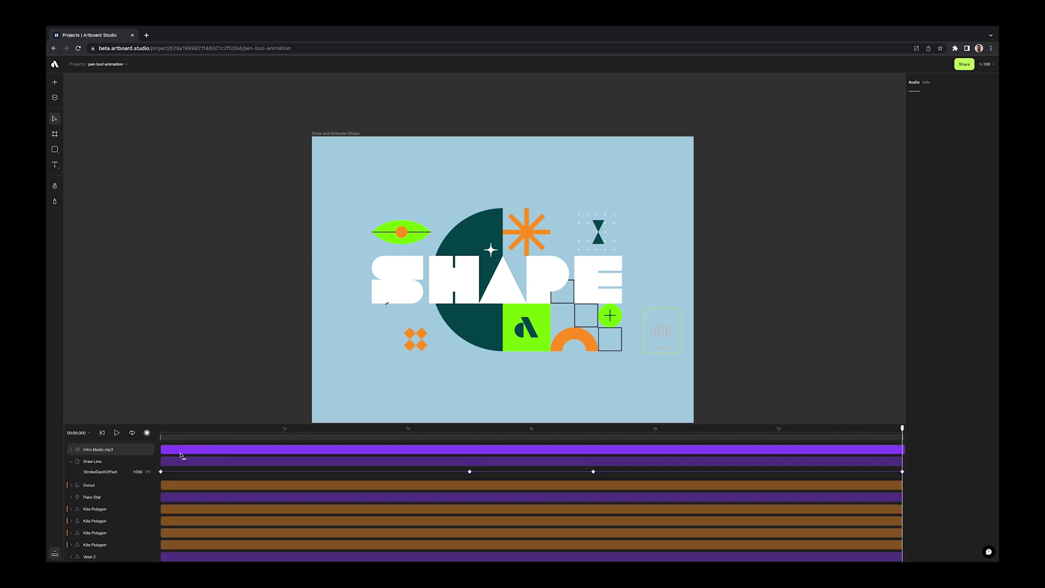
{"action": "left_click", "coordinate": [72, 449]}
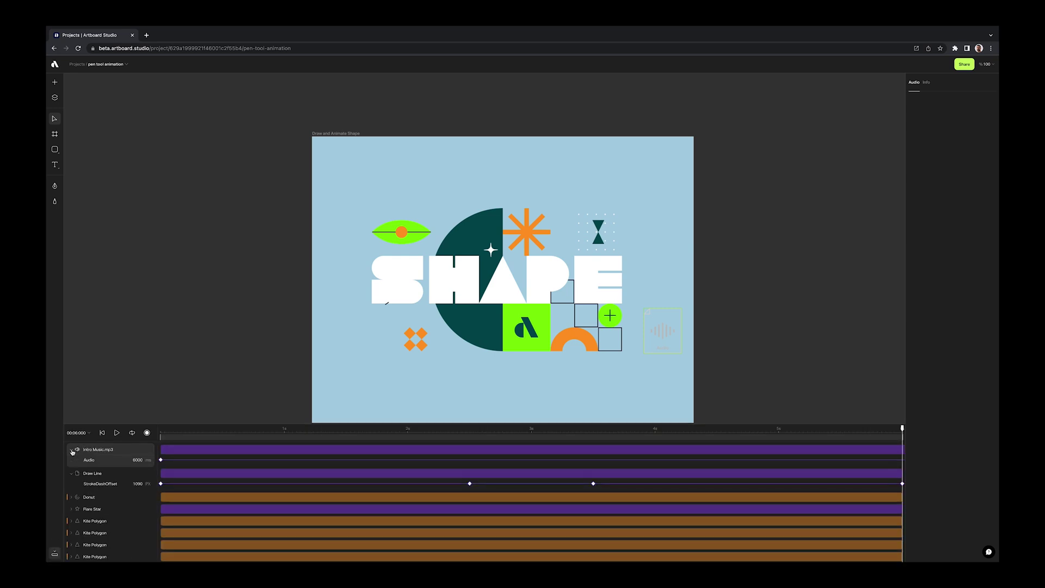
{"action": "left_click", "coordinate": [173, 435]}
{"action": "left_click", "coordinate": [117, 433]}
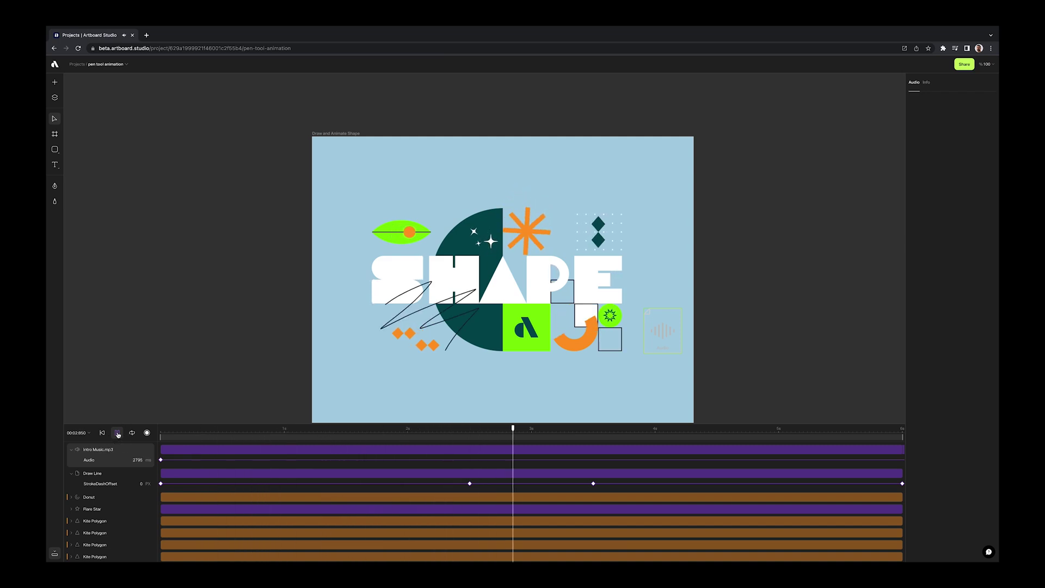
{"action": "left_click", "coordinate": [117, 433]}
{"action": "scroll", "coordinate": [235, 368], "scroll_direction": "down", "scroll_amount": 2}
{"action": "scroll", "coordinate": [235, 368], "scroll_direction": "right", "scroll_amount": 1}
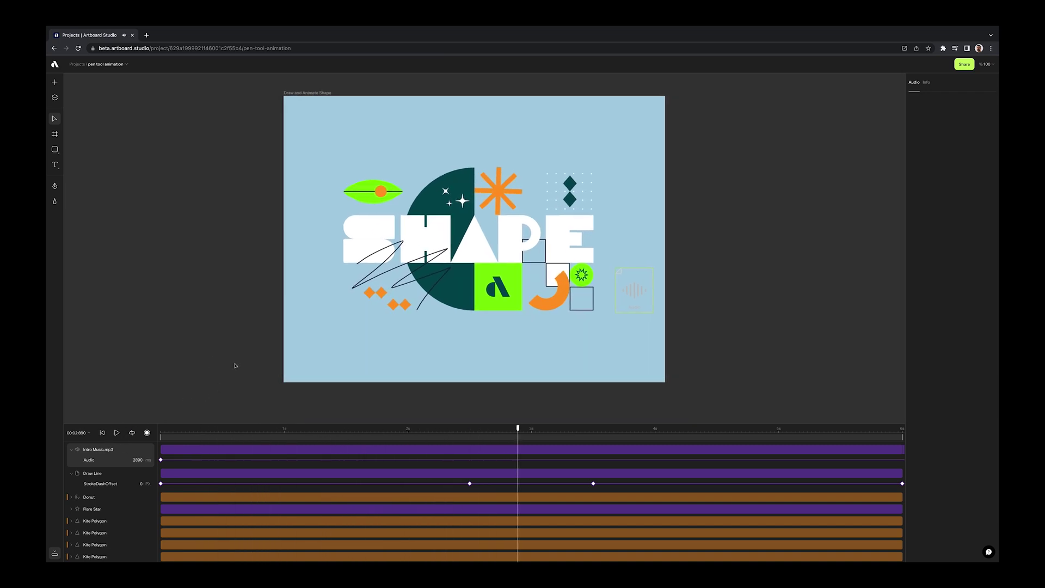
{"action": "left_click", "coordinate": [682, 308]}
{"action": "left_click", "coordinate": [635, 298]}
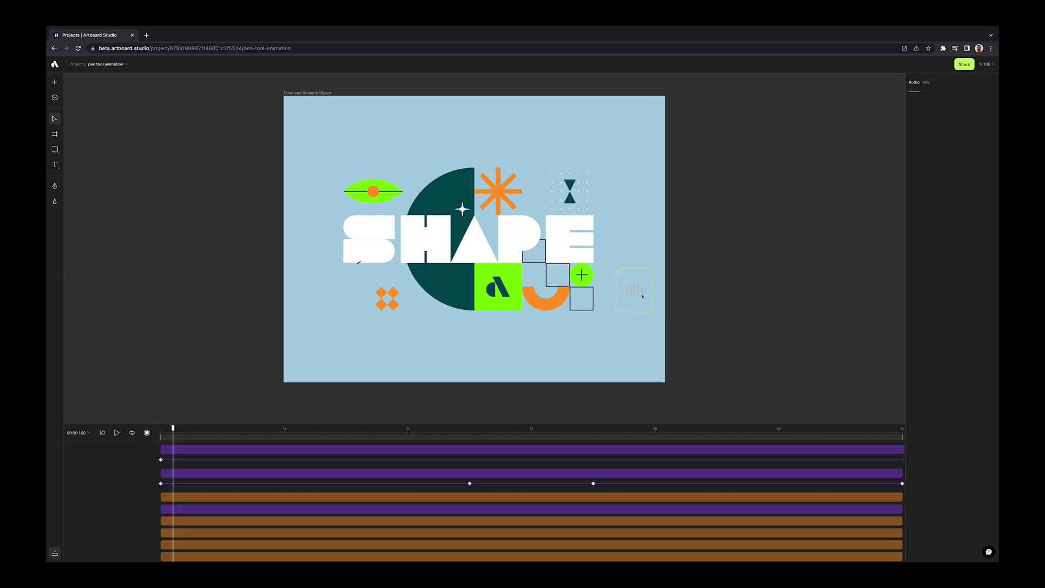
Mute the Intro Music.mp3 layer in Layers, then hide it and show it again.
{"action": "left_click", "coordinate": [56, 100]}
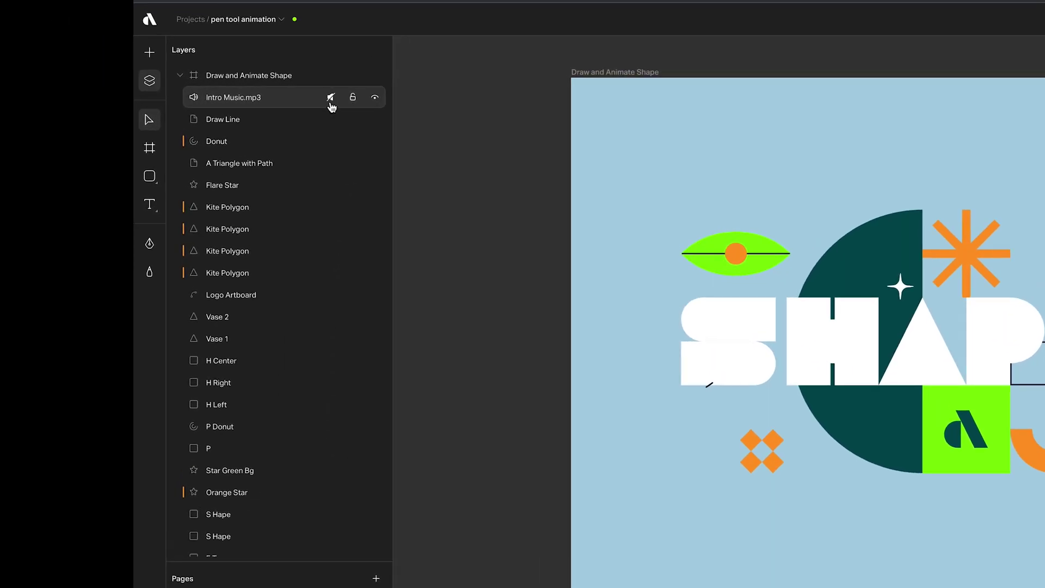
{"action": "left_click", "coordinate": [153, 108]}
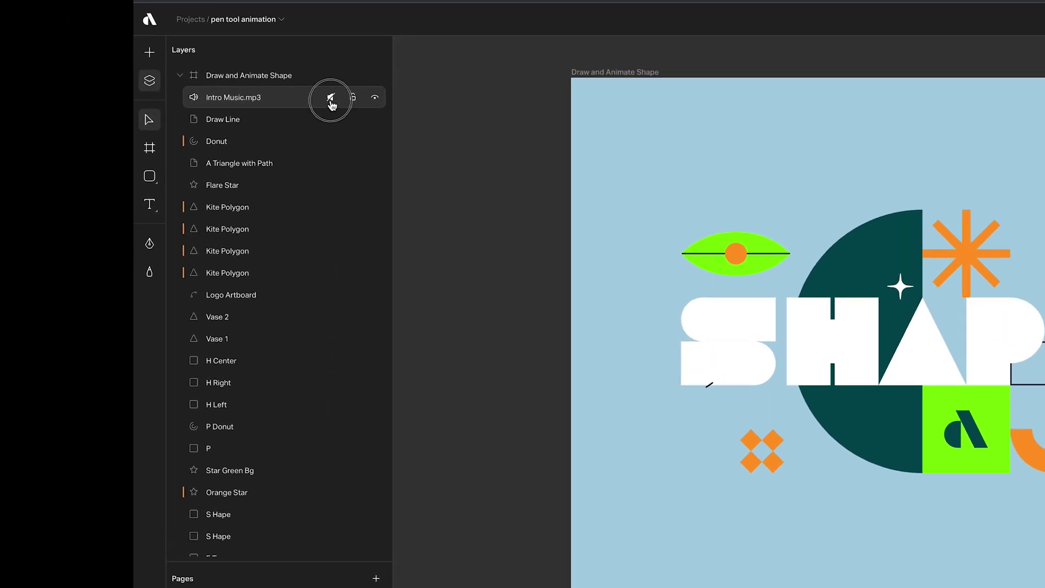
{"action": "left_click", "coordinate": [375, 98]}
{"action": "left_click", "coordinate": [375, 99]}
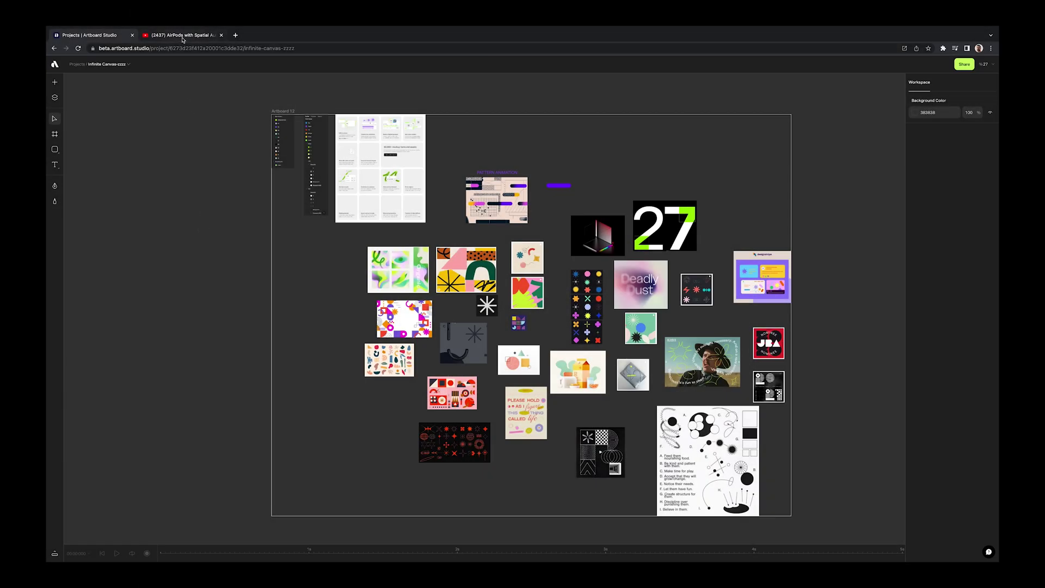
Paste the AirPods with Spatial Audio YouTube link as an embed on the moodboard's left.
{"action": "left_click", "coordinate": [182, 36]}
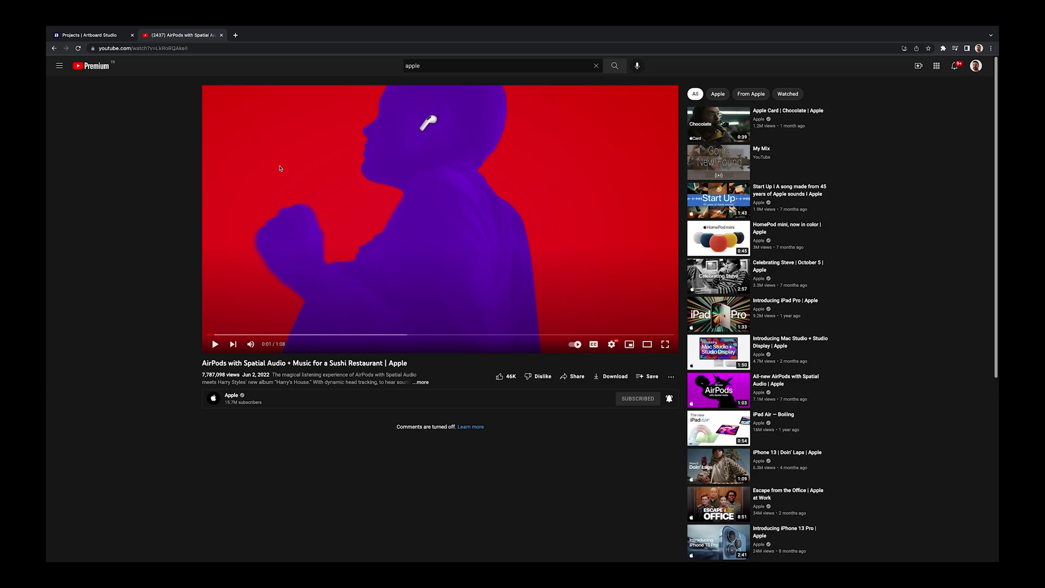
{"action": "left_click", "coordinate": [282, 170]}
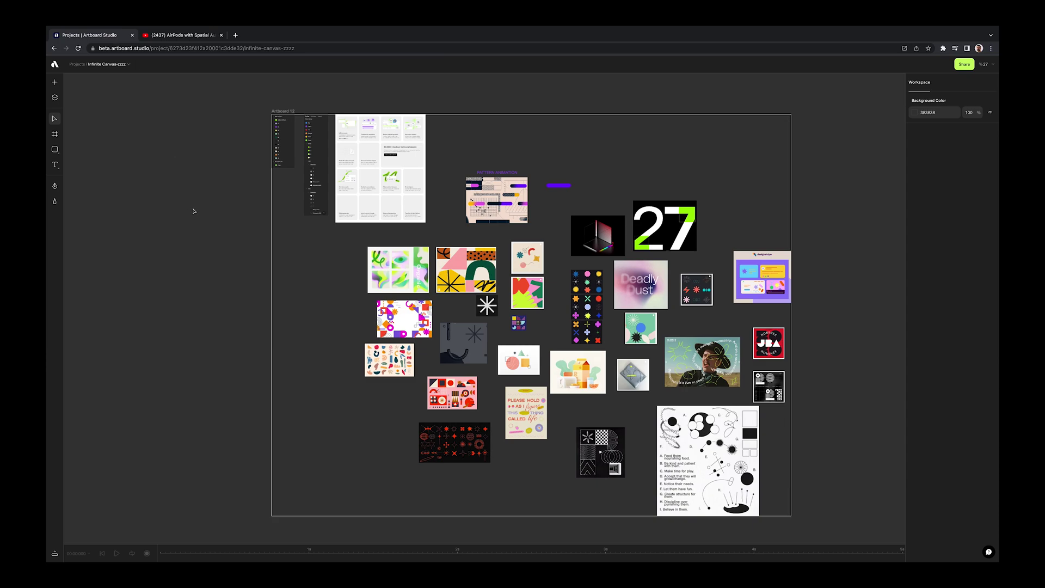
{"action": "key", "text": "super+v"}
{"action": "left_click_drag", "start_coordinate": [482, 309], "coordinate": [322, 305]}
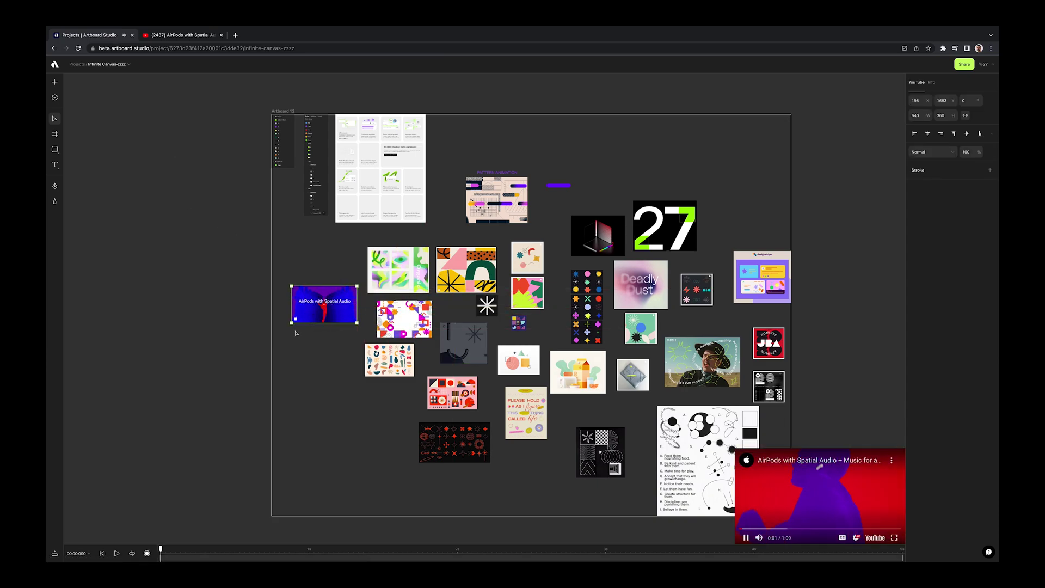
{"action": "scroll", "coordinate": [293, 324], "scroll_direction": "up", "scroll_amount": 8}
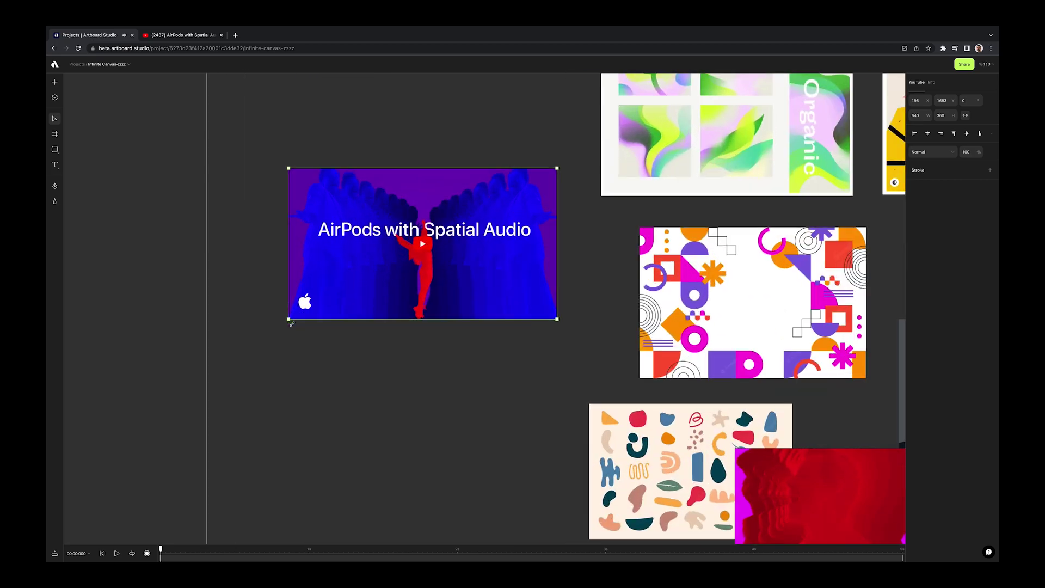
{"action": "scroll", "coordinate": [291, 324], "scroll_direction": "up", "scroll_amount": 1}
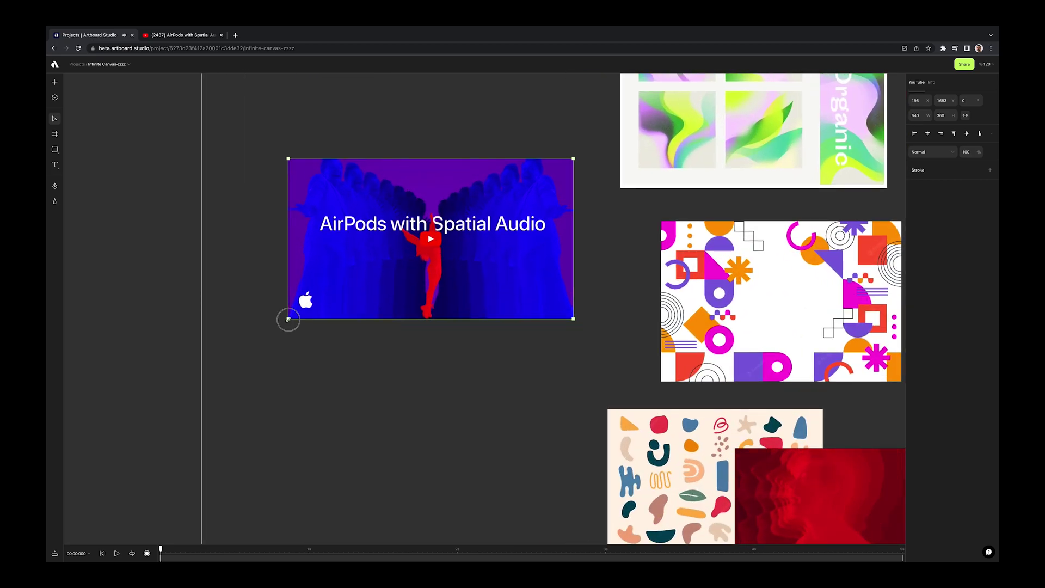